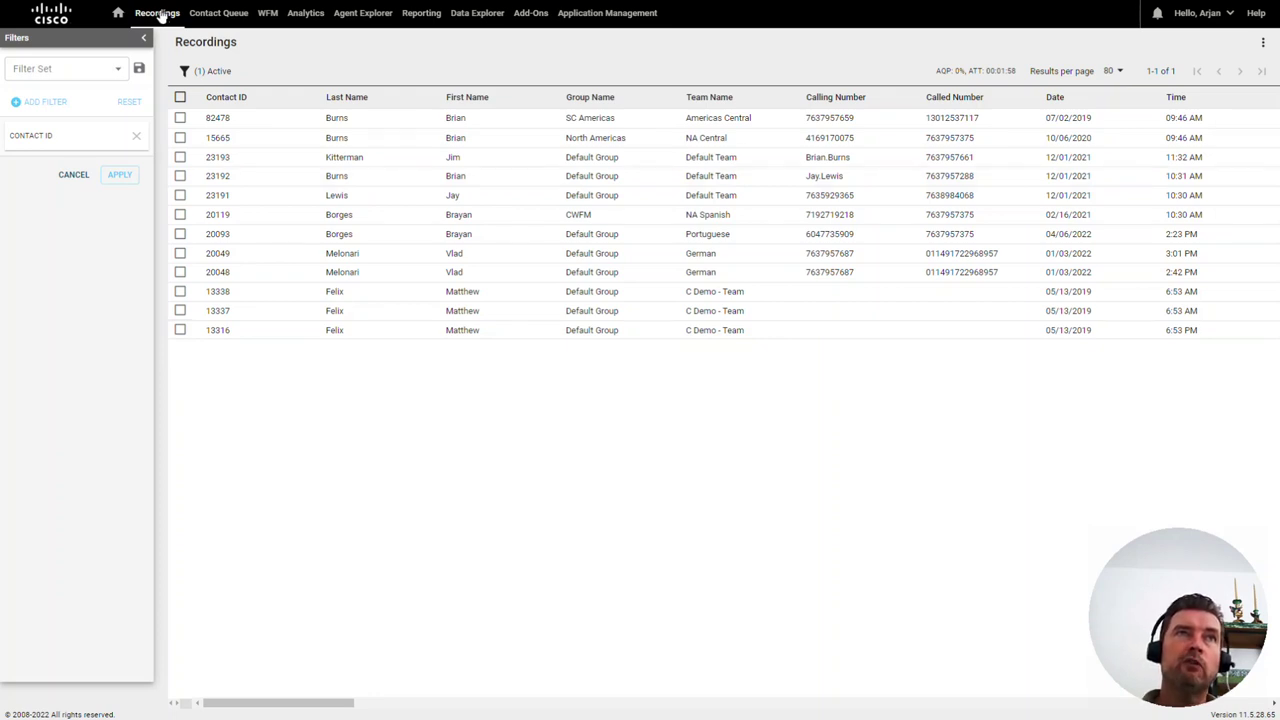
Step: Review the filters available for the recordings list and close the filter selection
click(44, 103)
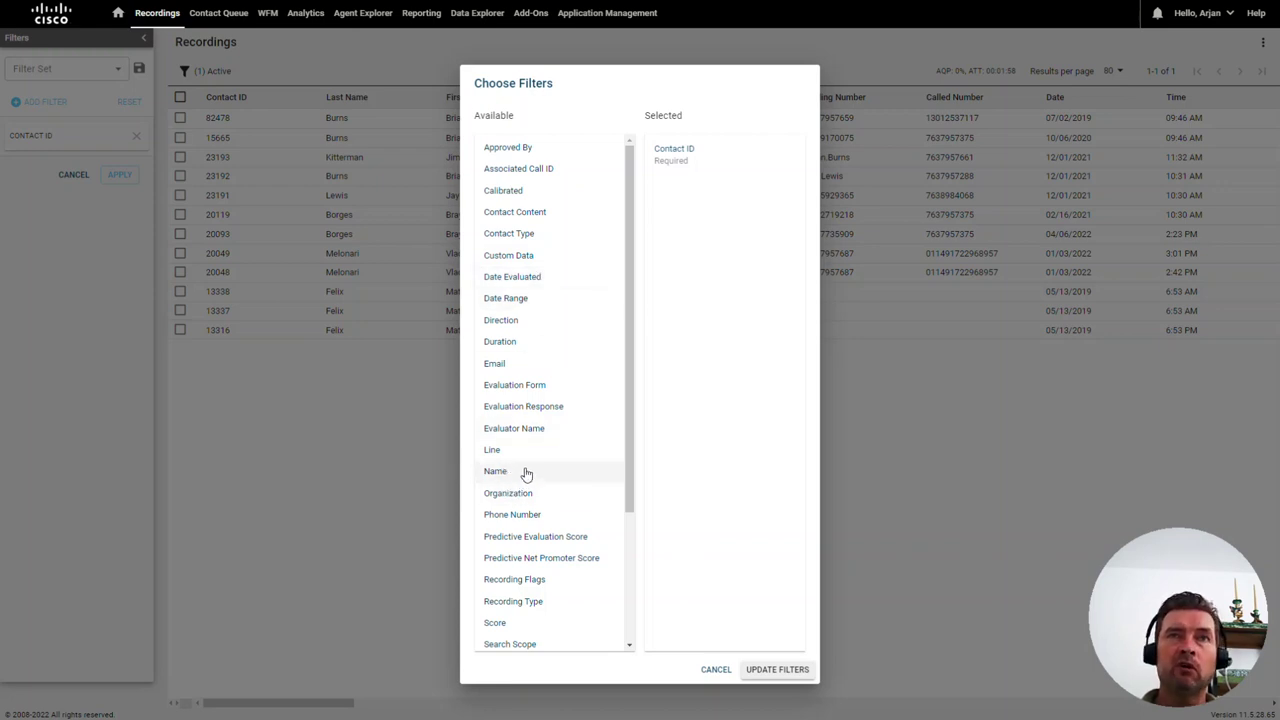
click(750, 670)
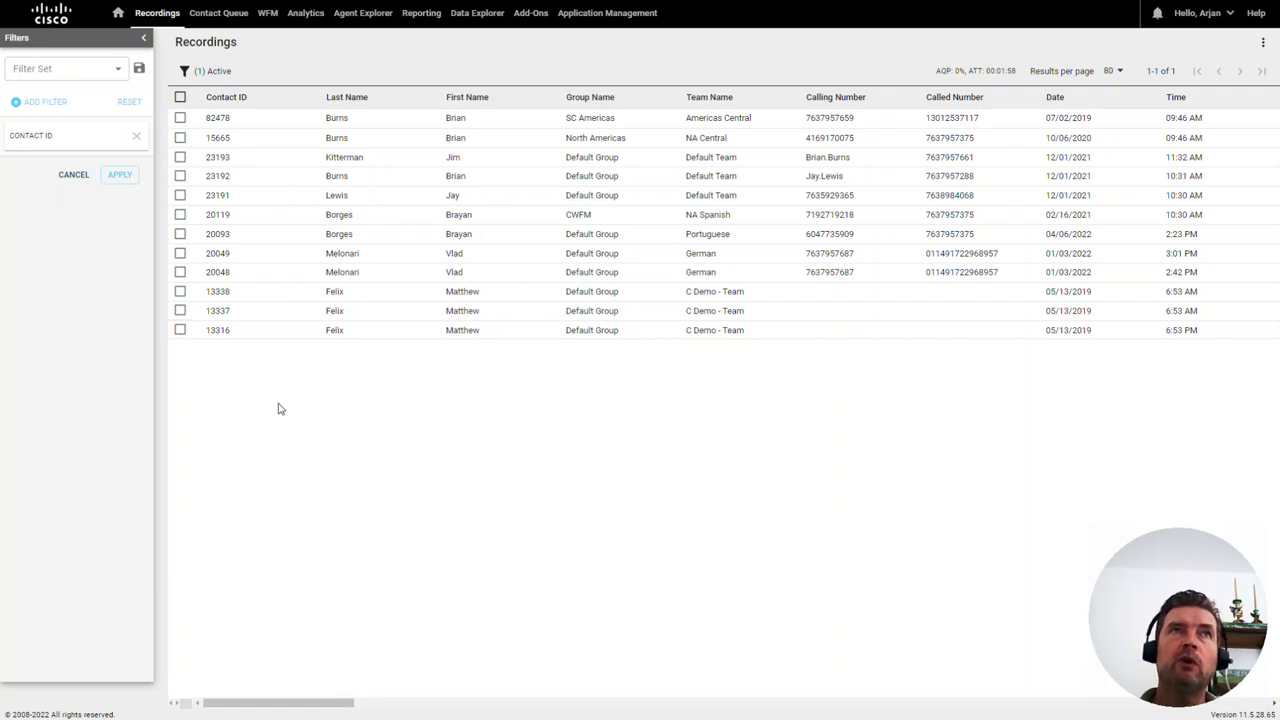
Step: Open the second contact in the contact queue and review the Greetings questions in its evaluation form
click(232, 16)
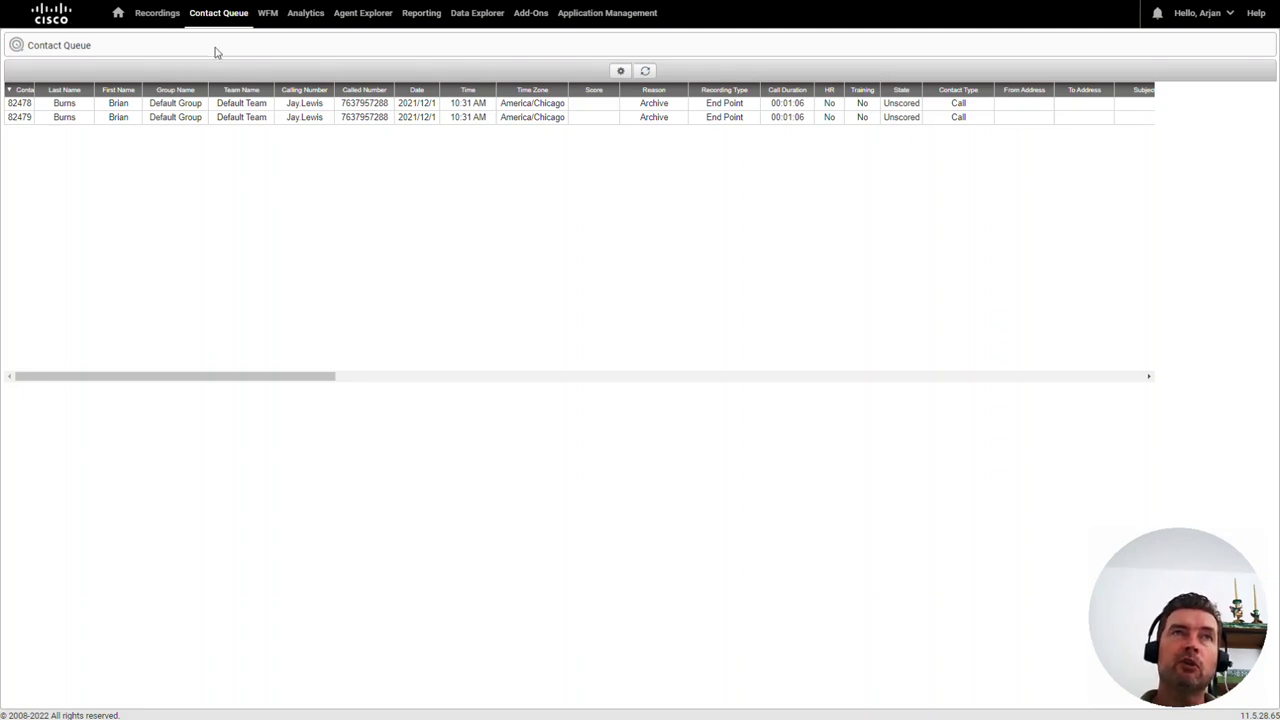
click(117, 119)
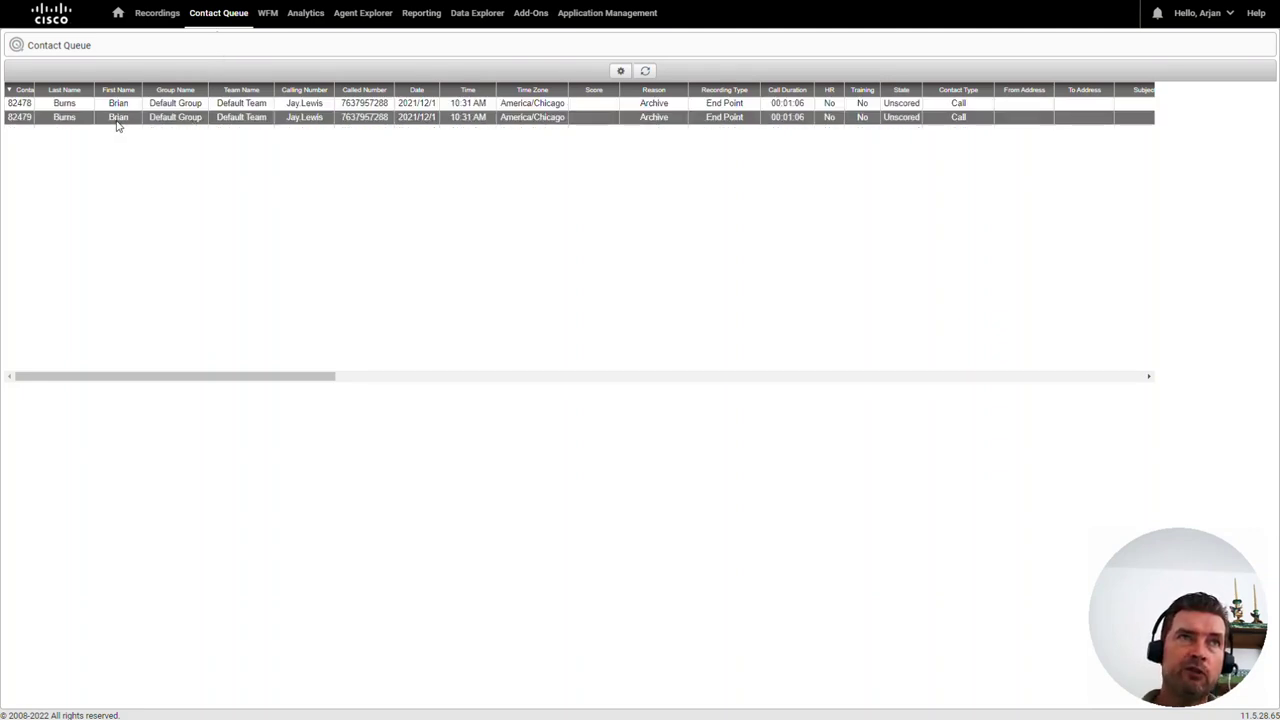
double_click(117, 119)
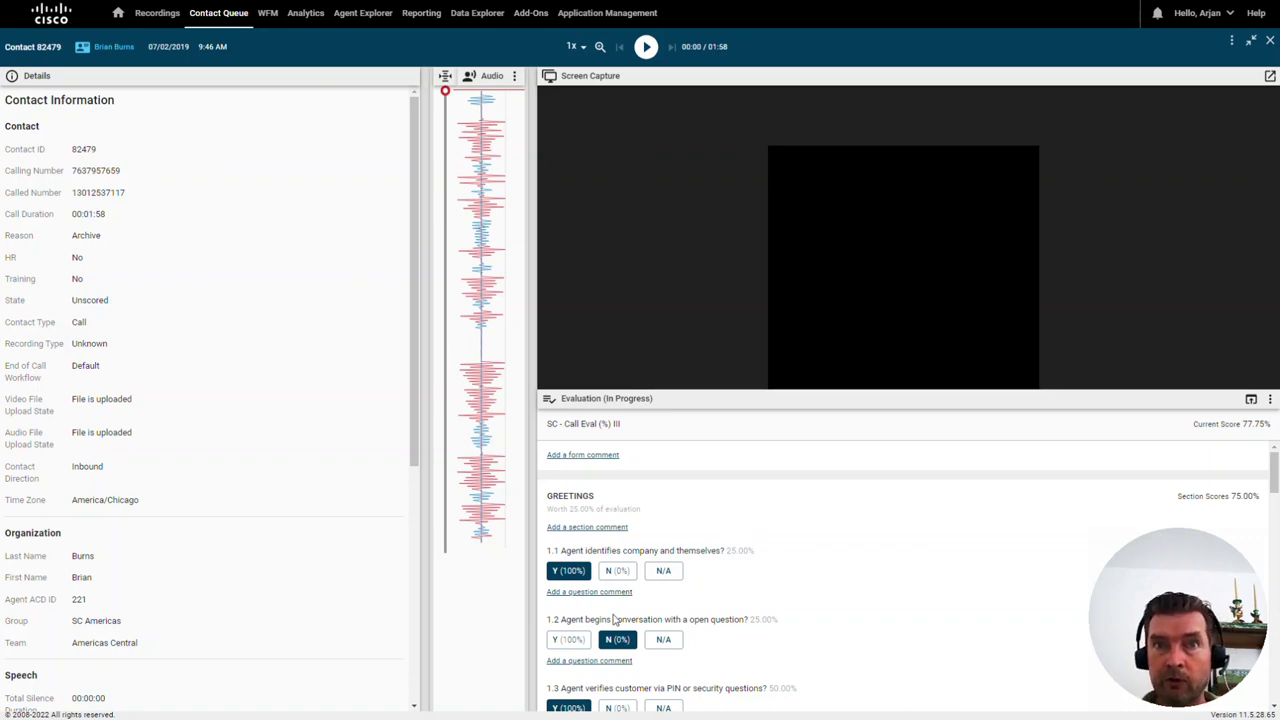
scroll(710, 578, down, 1)
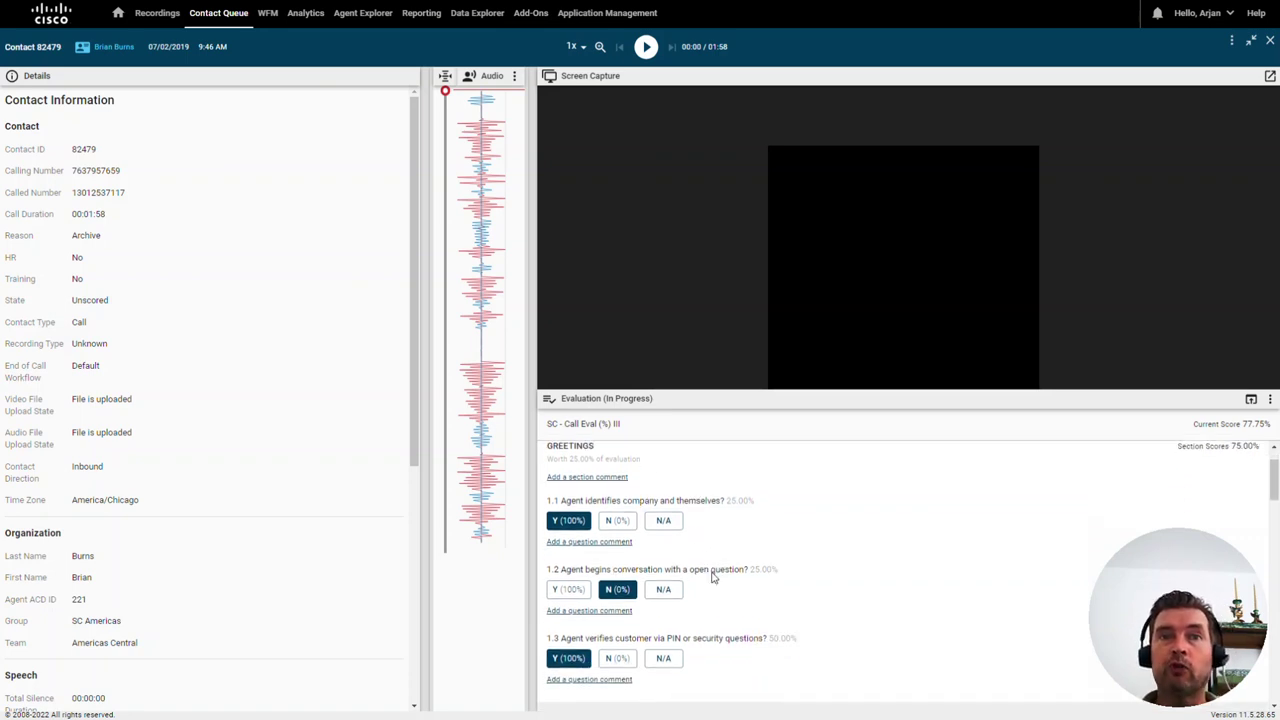
scroll(712, 577, up, 1)
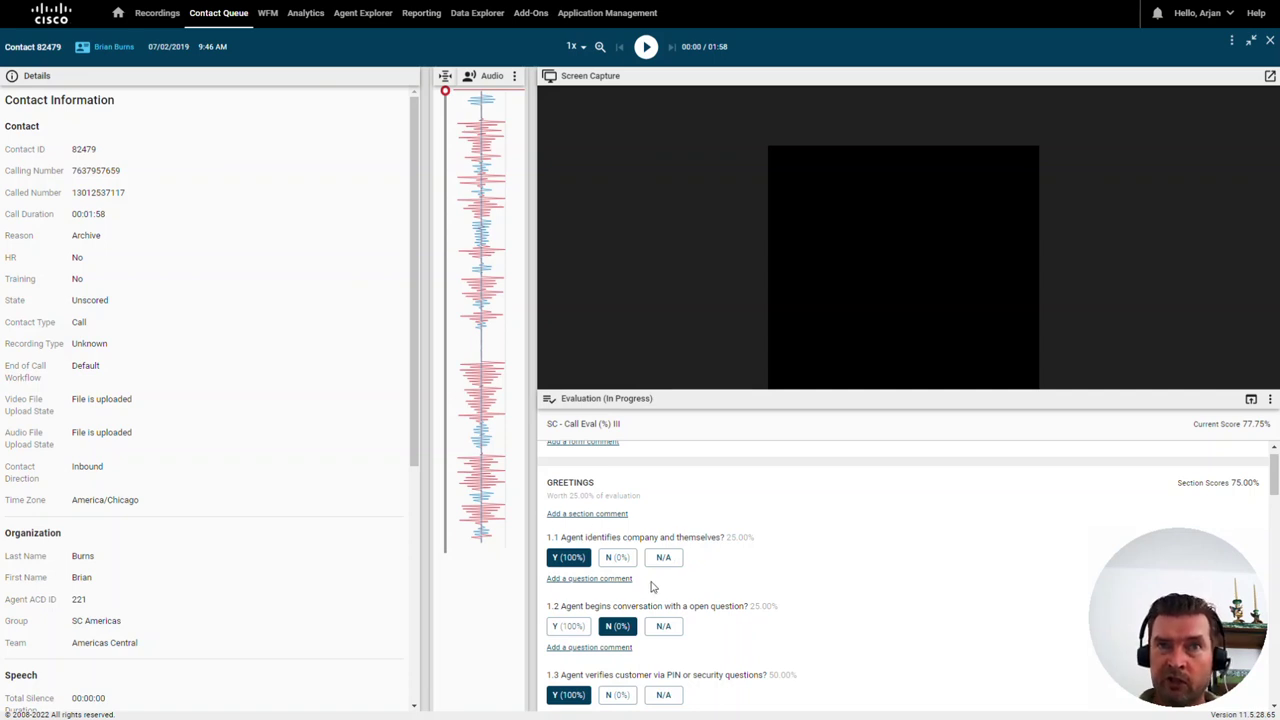
scroll(739, 606, down, 1)
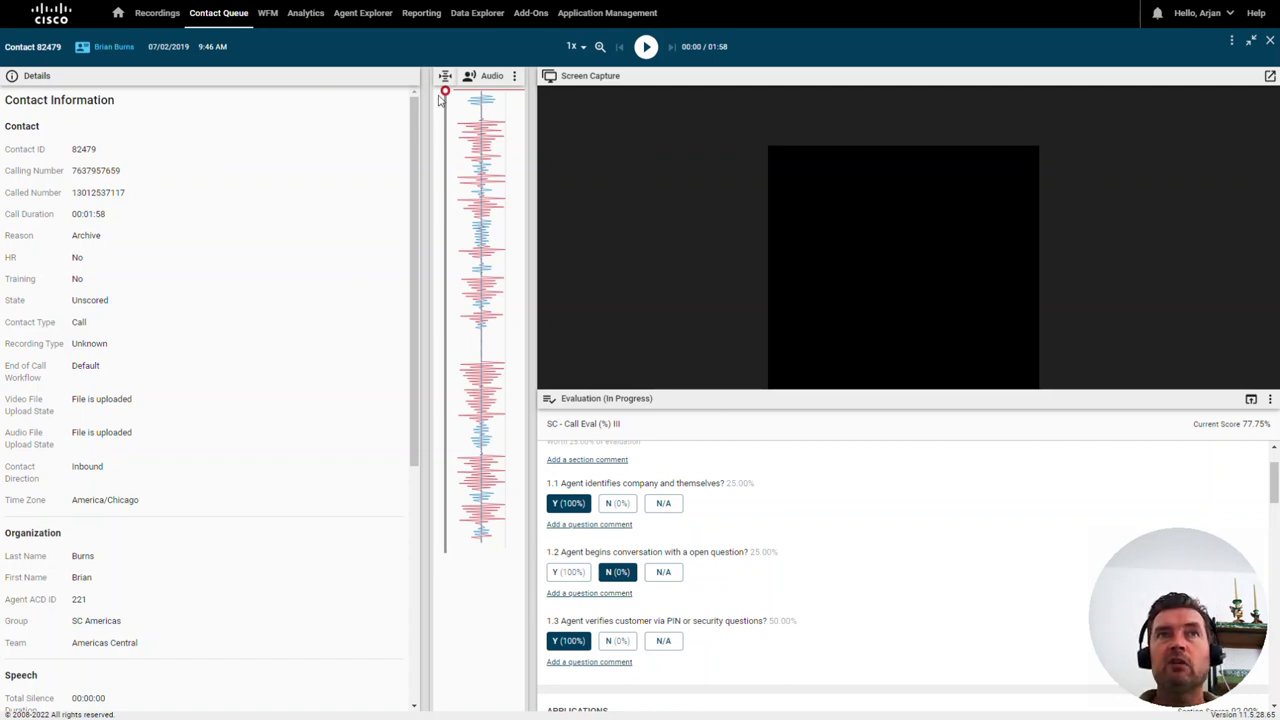
Step: Move the call playback to 00:14 and on to 01:01 to view the matching screen capture
drag(445, 91, 447, 148)
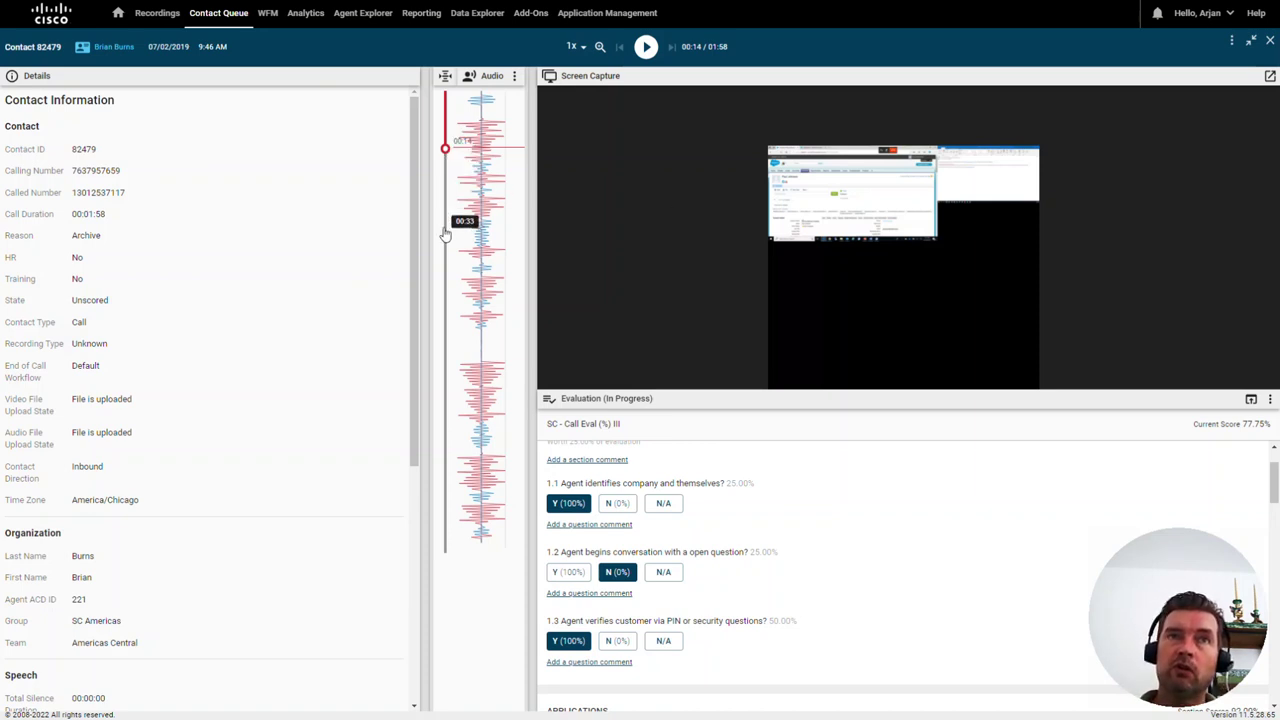
click(445, 331)
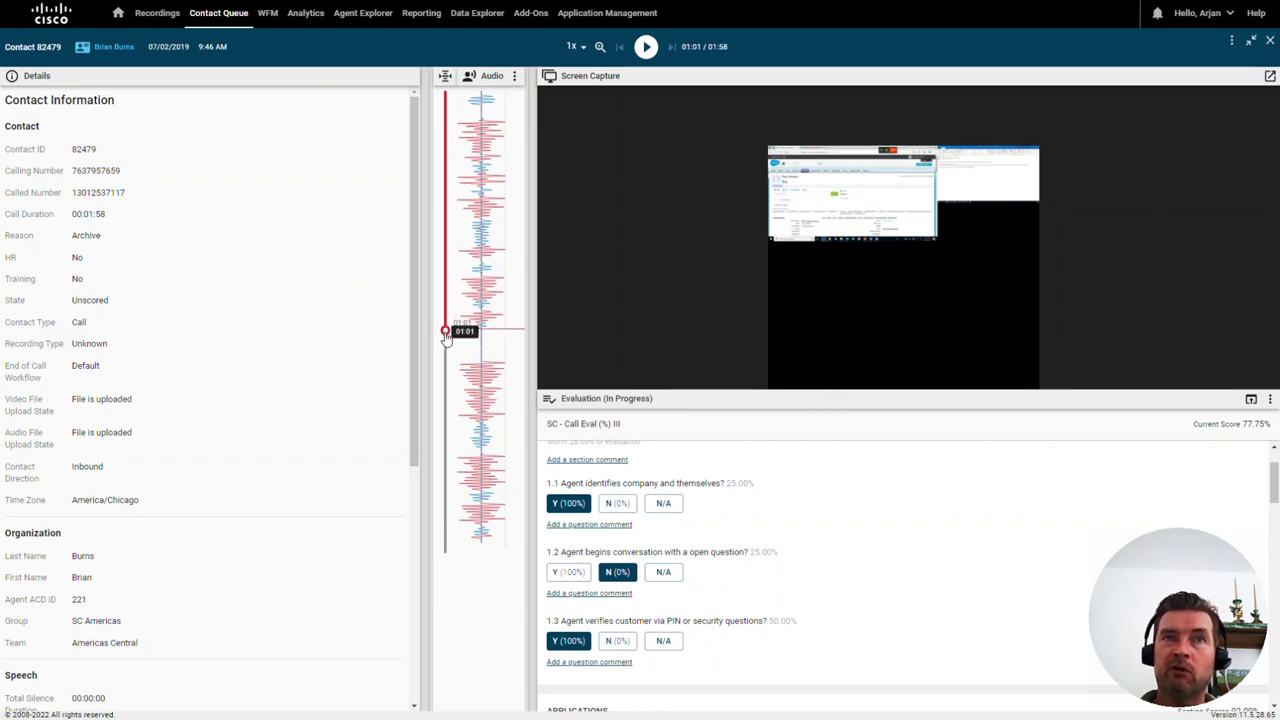
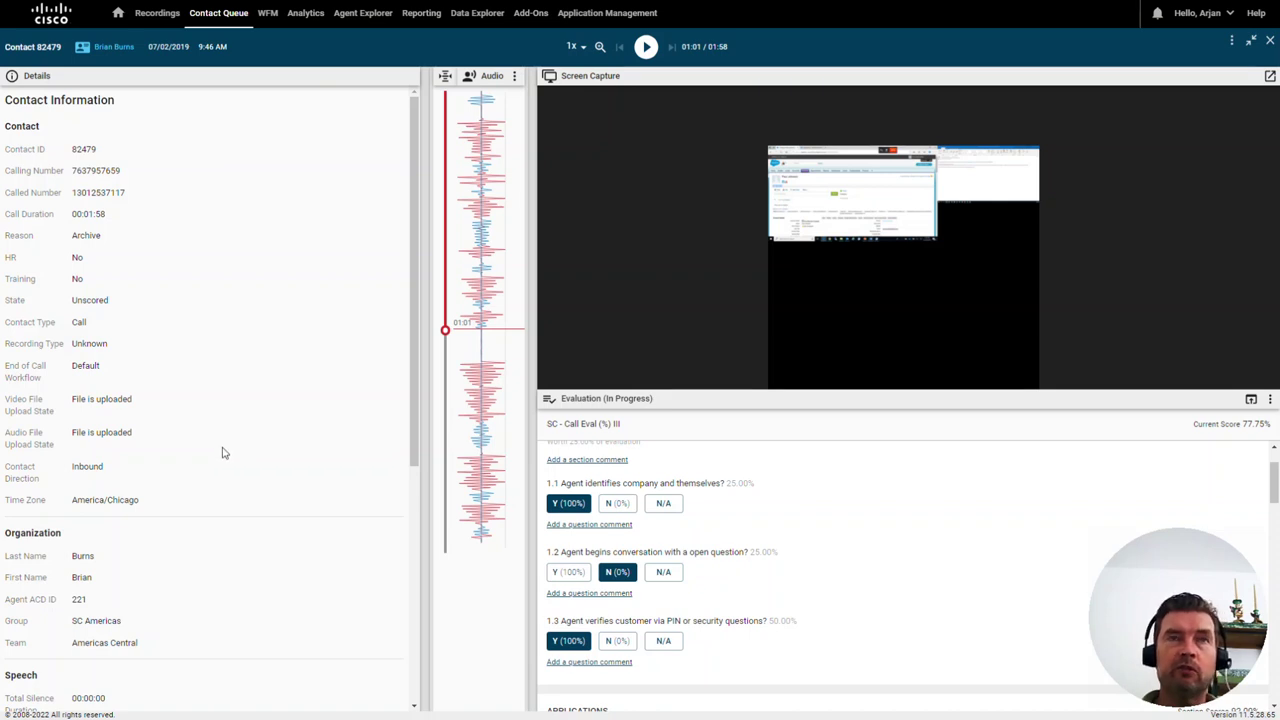
Step: Review the contact's information from the contact type through the Organization, Speech and Analytics details
double_click(78, 322)
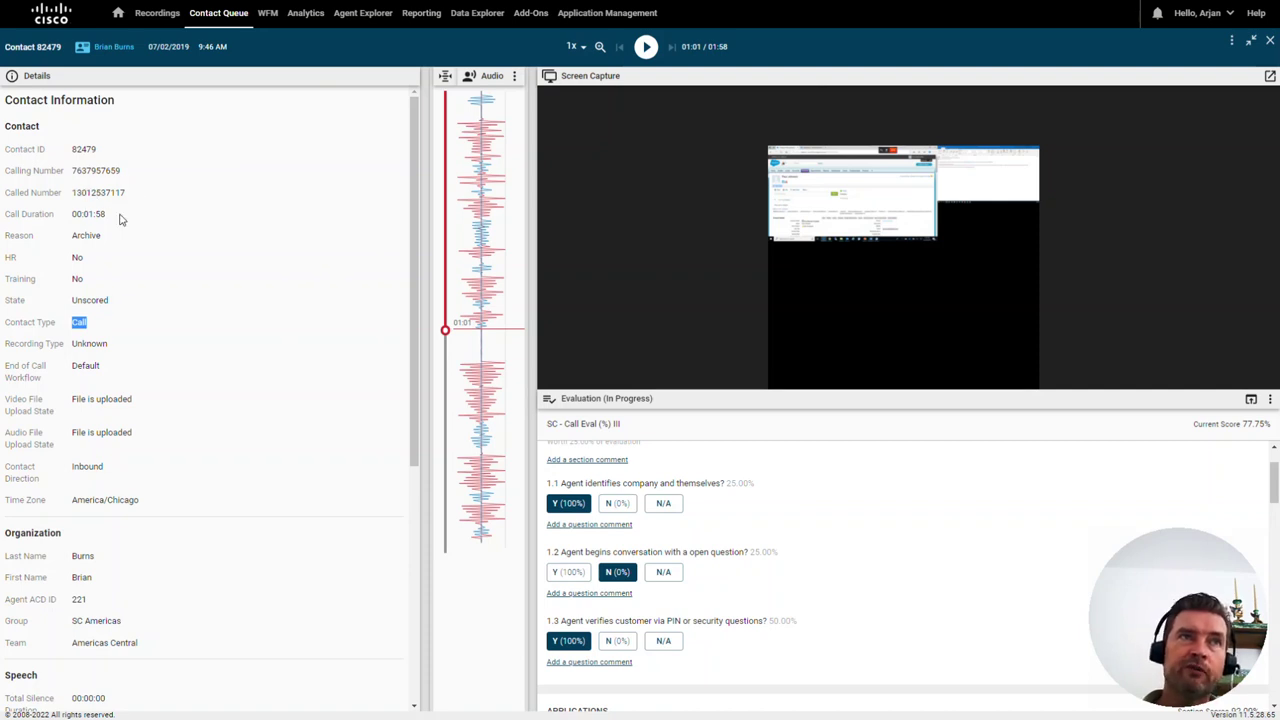
scroll(186, 320, down, 2)
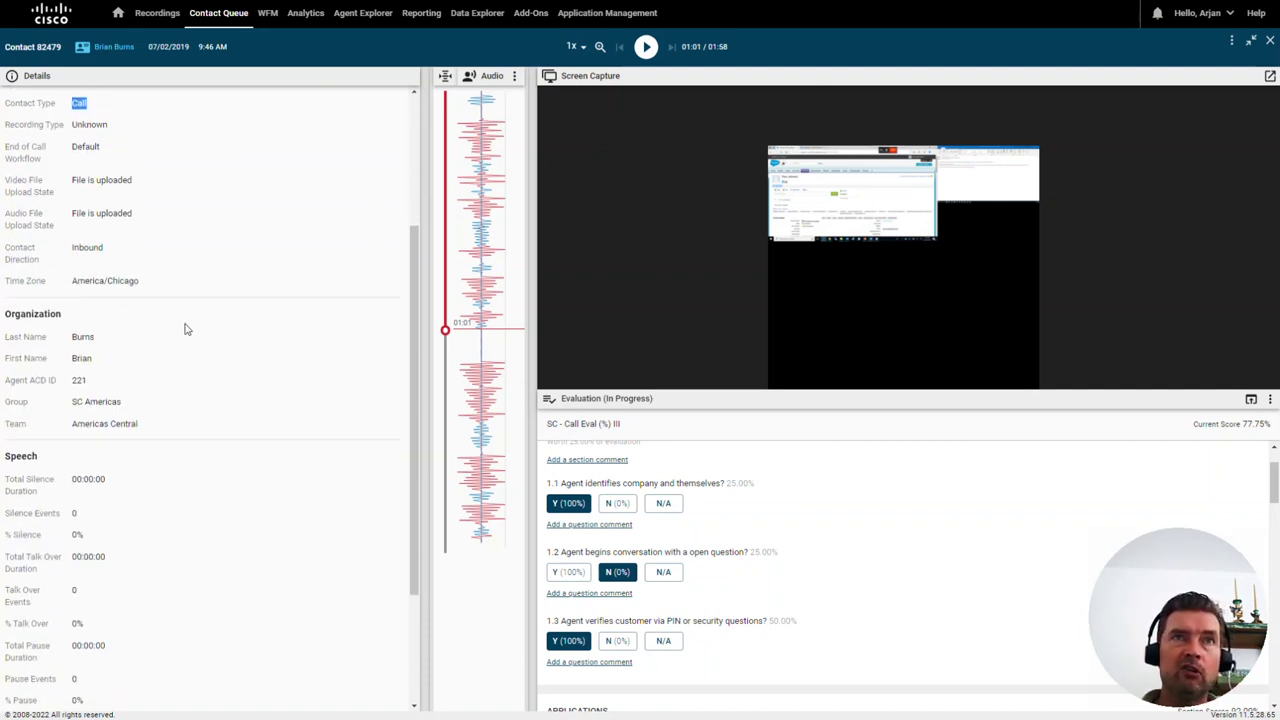
scroll(185, 329, down, 2)
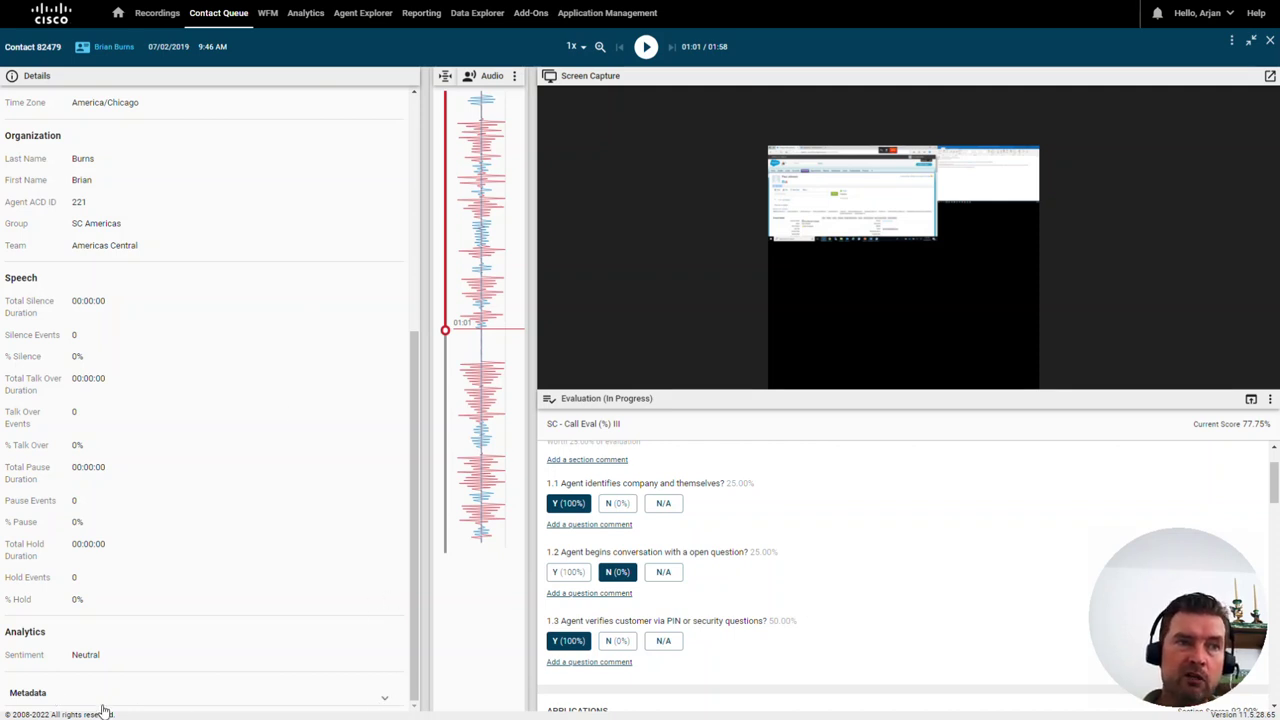
Step: Expand the contact's Metadata section and examine its customer, survey and sales fields
click(386, 698)
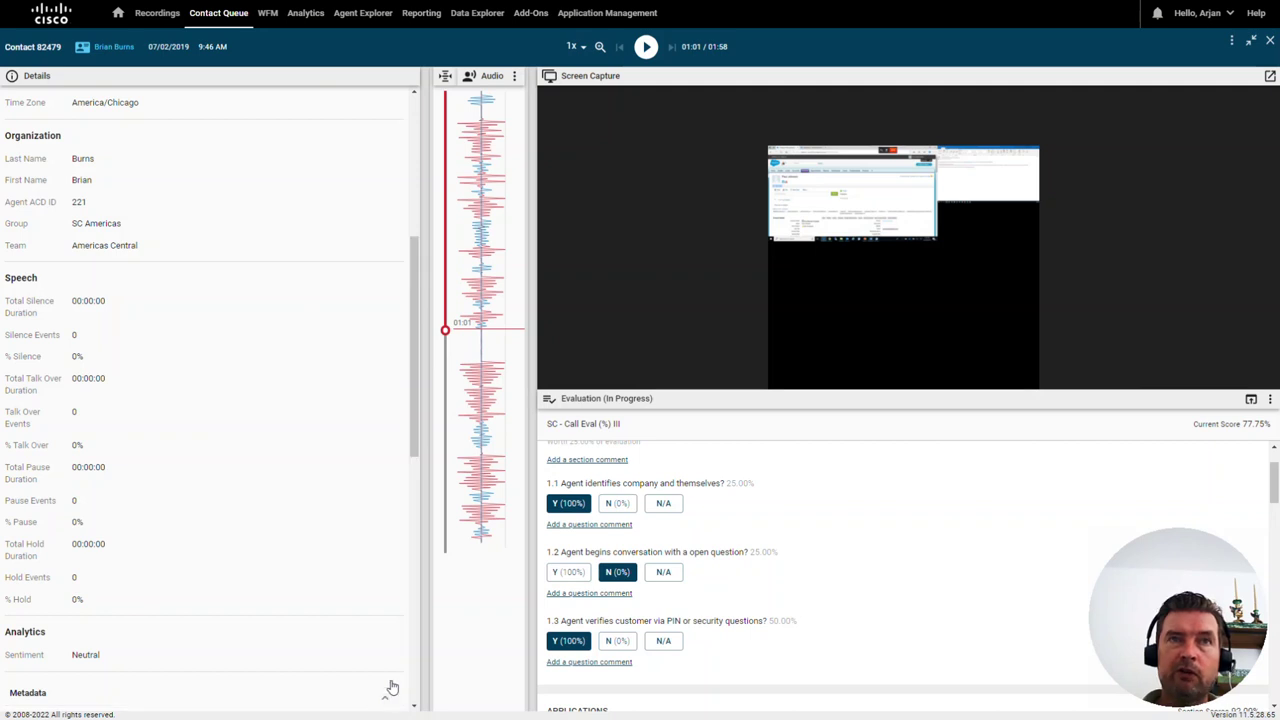
drag(420, 300, 420, 493)
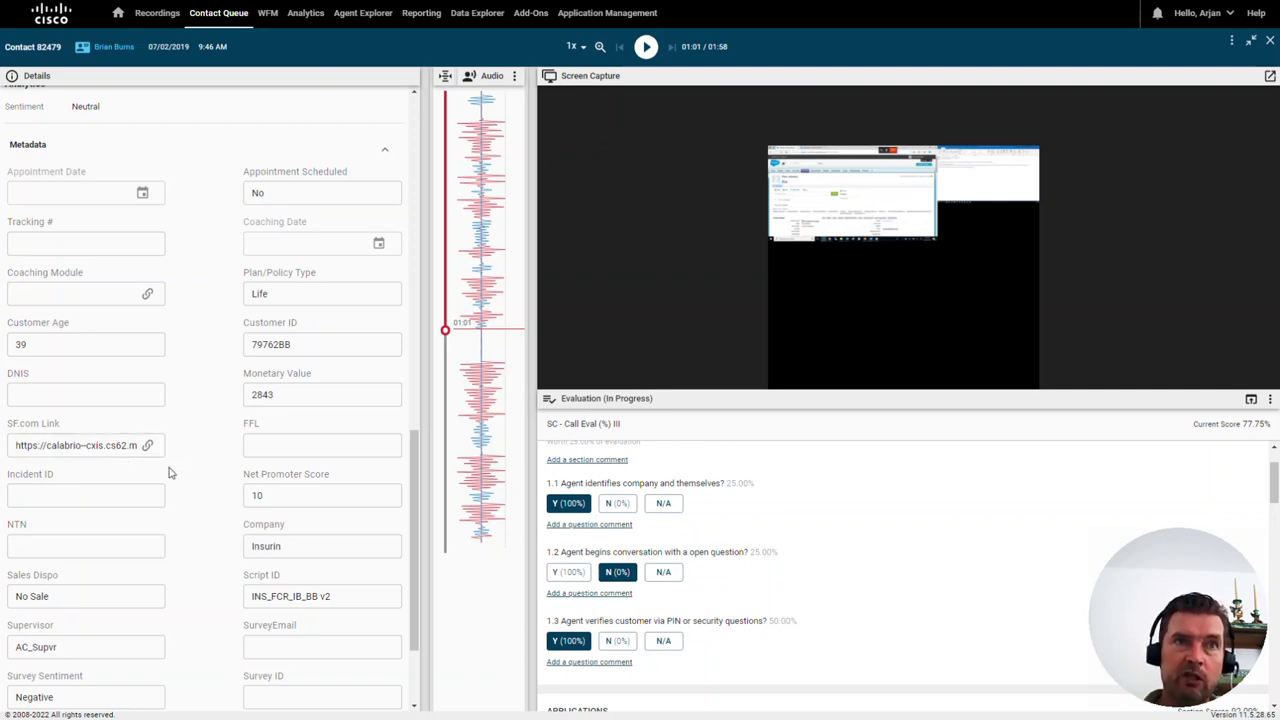
scroll(216, 425, down, 3)
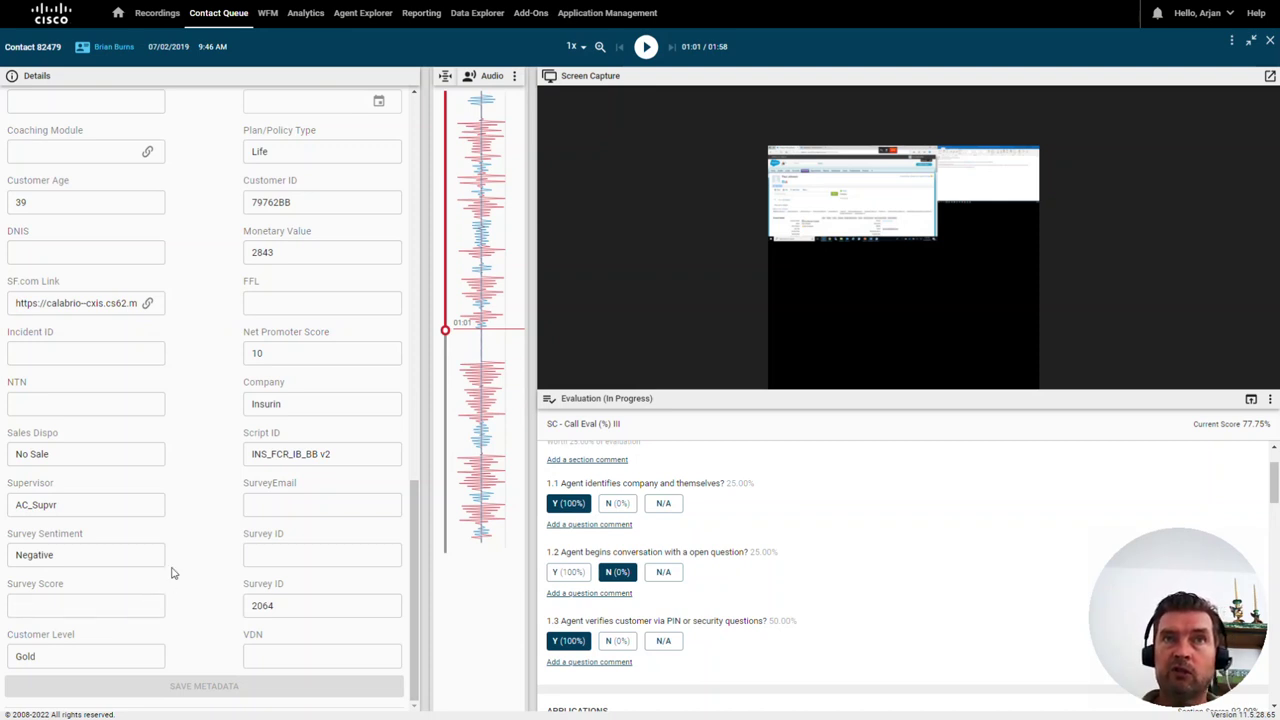
drag(419, 560, 419, 606)
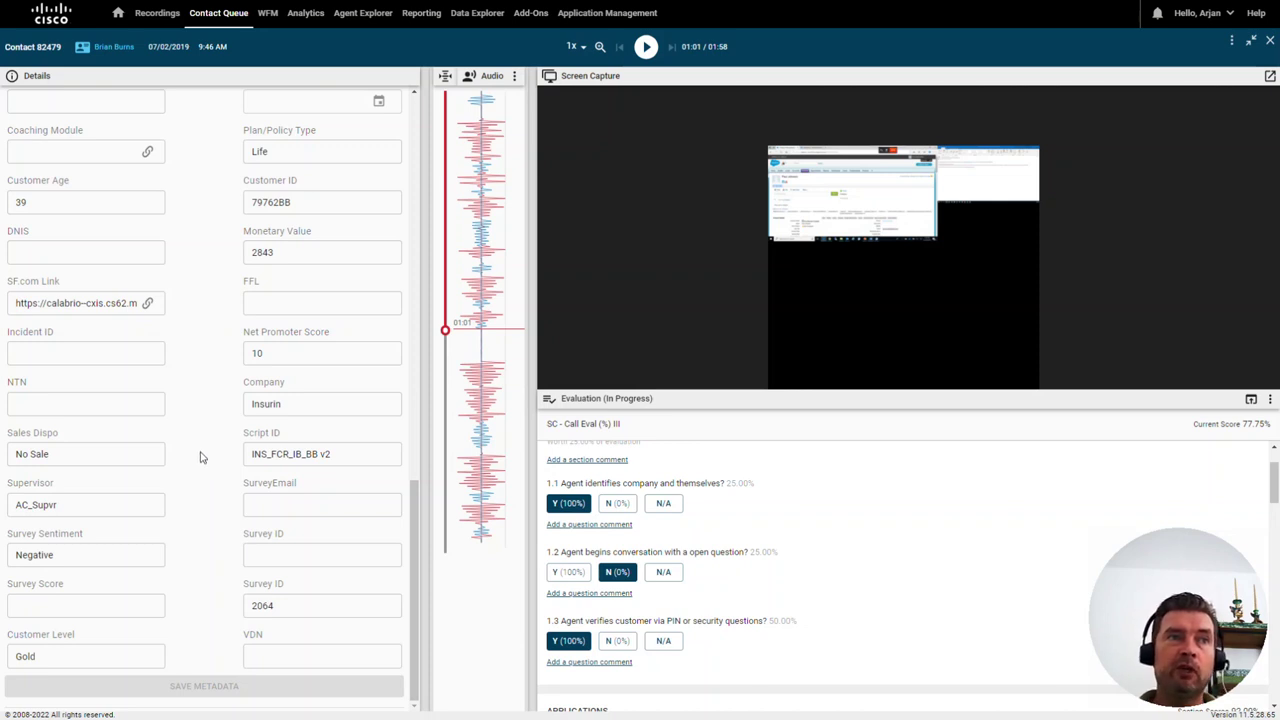
scroll(200, 466, up, 3)
scroll(201, 476, down, 2)
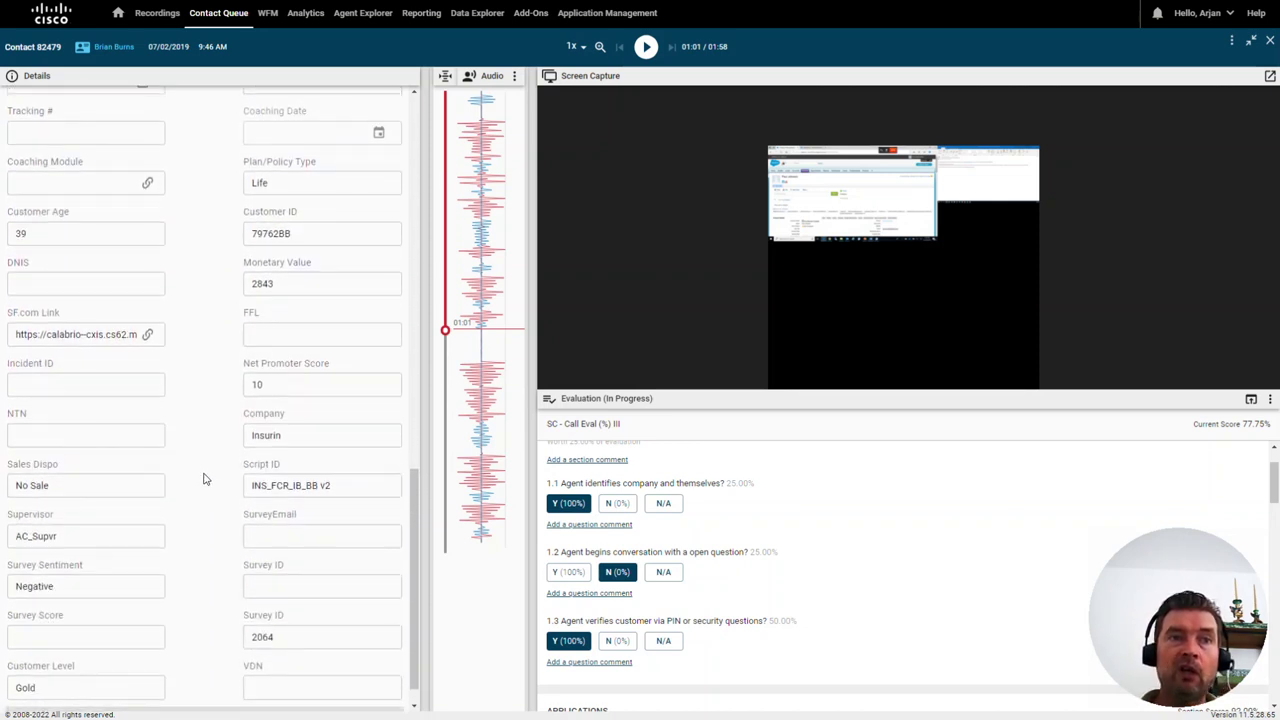
scroll(204, 484, up, 3)
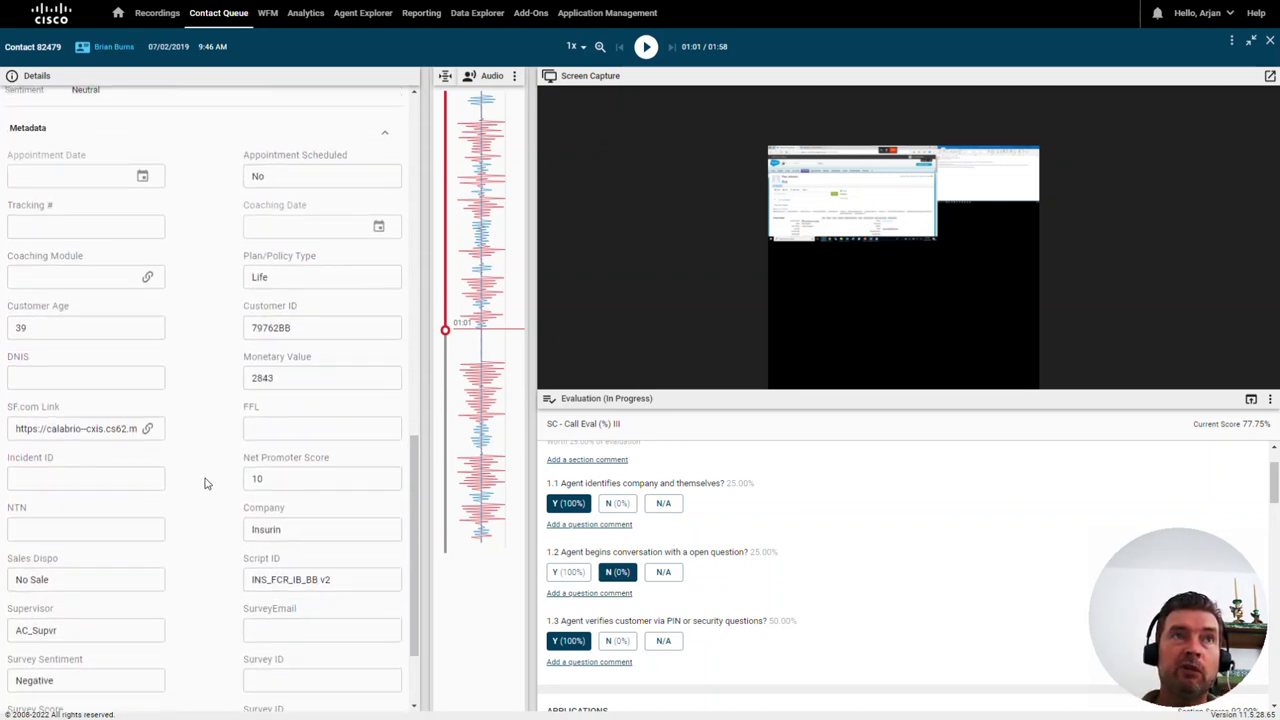
scroll(204, 484, up, 1)
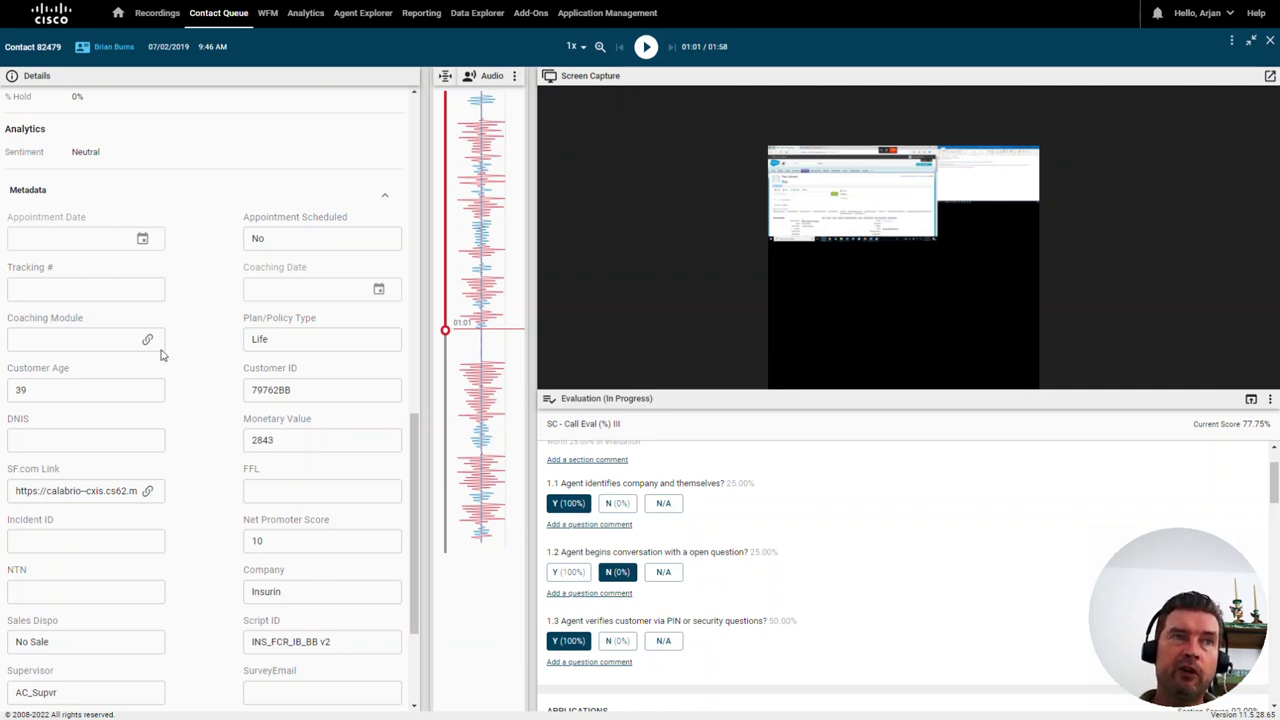
scroll(318, 460, down, 1)
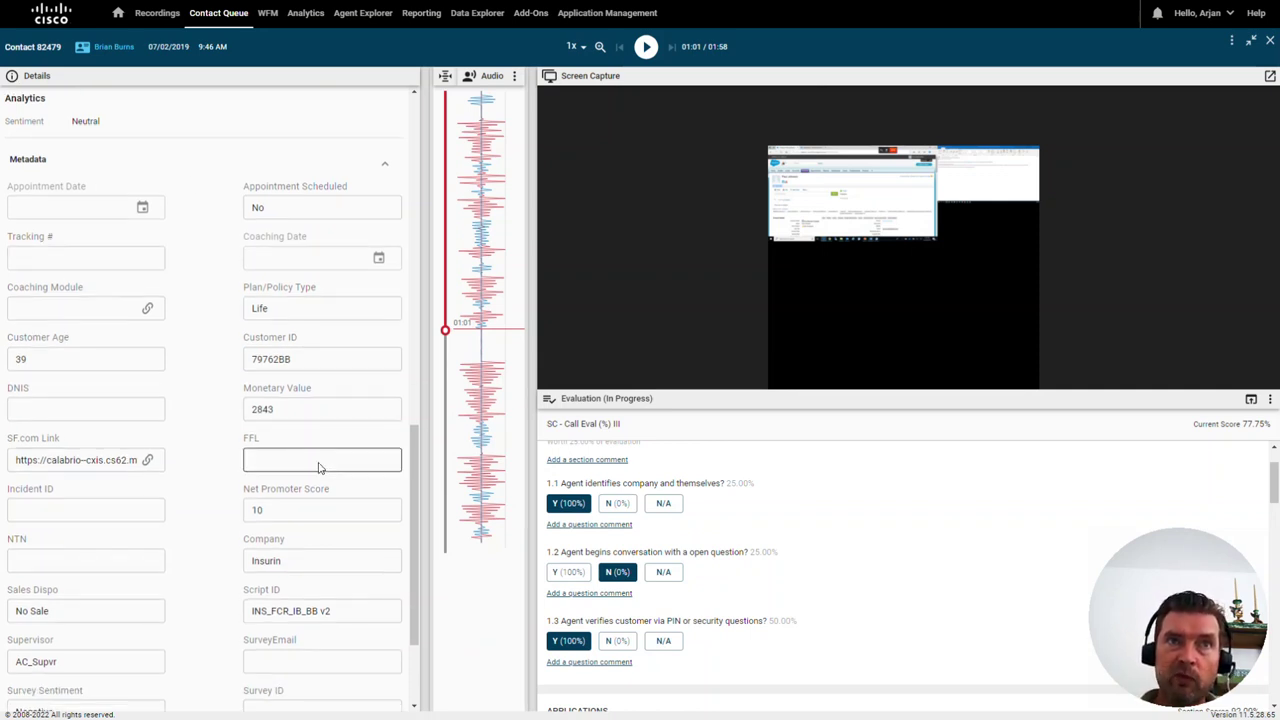
scroll(320, 475, up, 2)
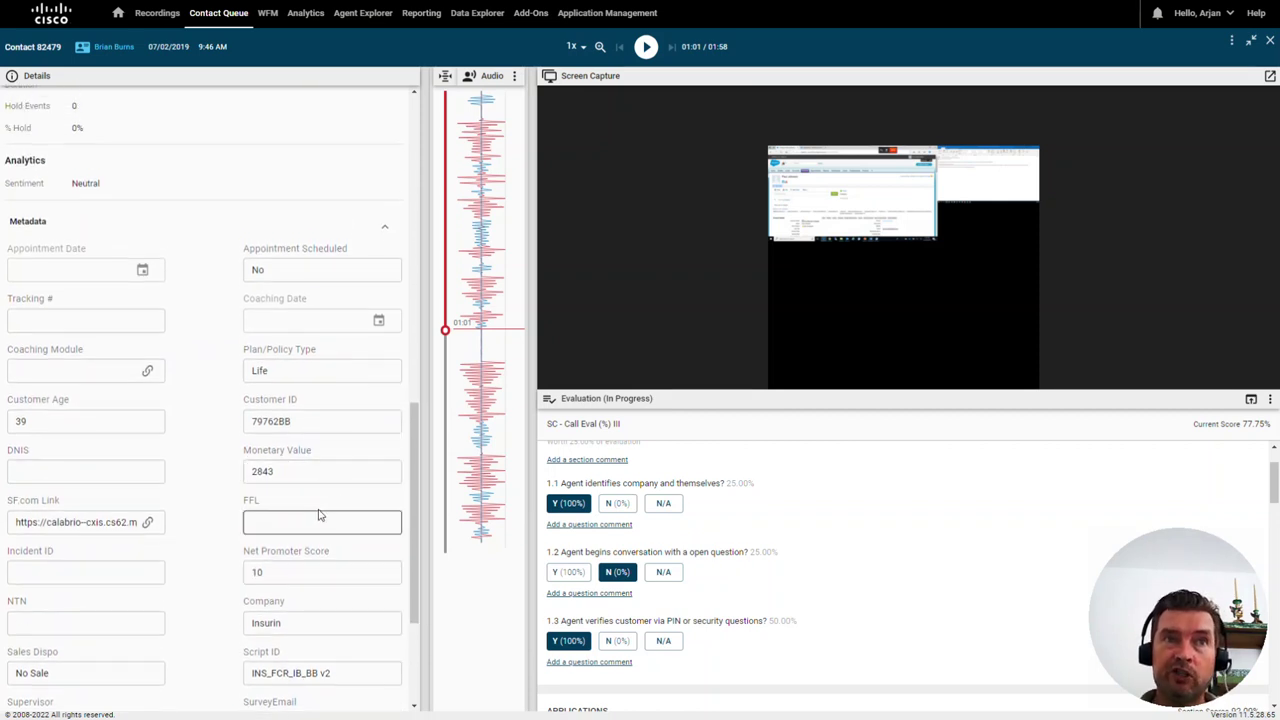
scroll(305, 517, up, 2)
scroll(305, 517, up, 1)
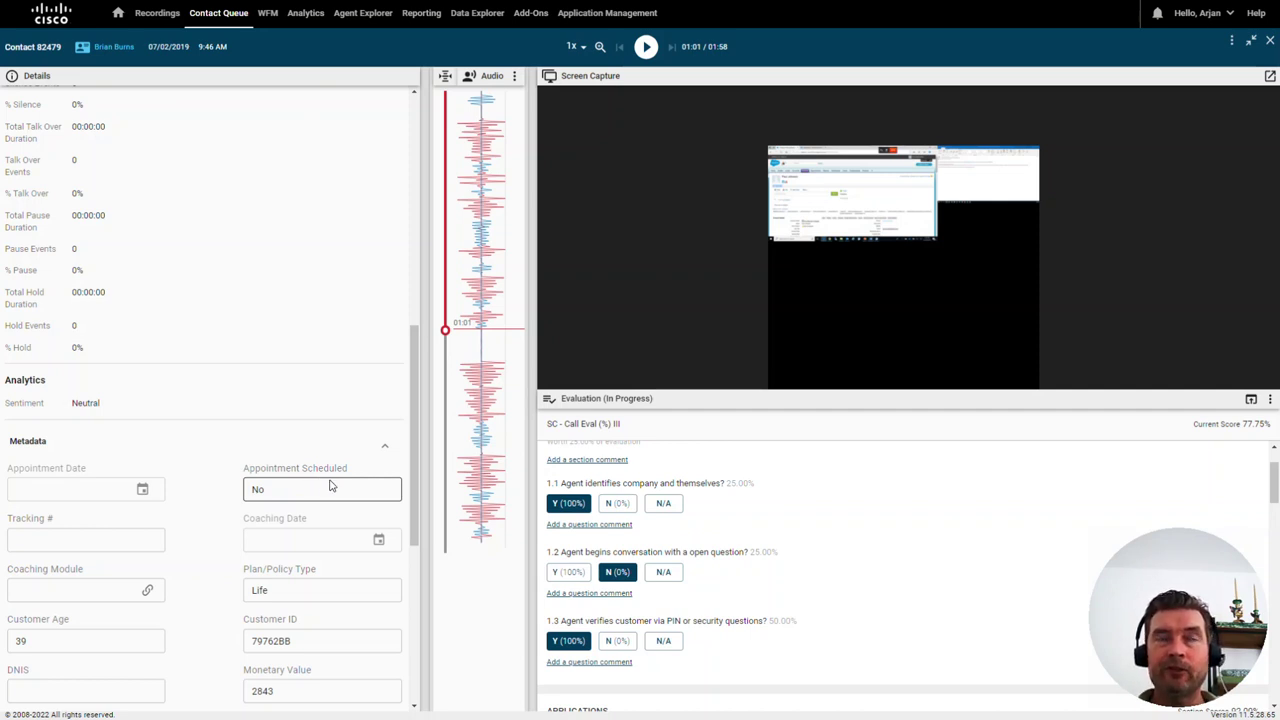
Step: Open the first contact in the contact queue and move its playback position to 00:07
click(227, 21)
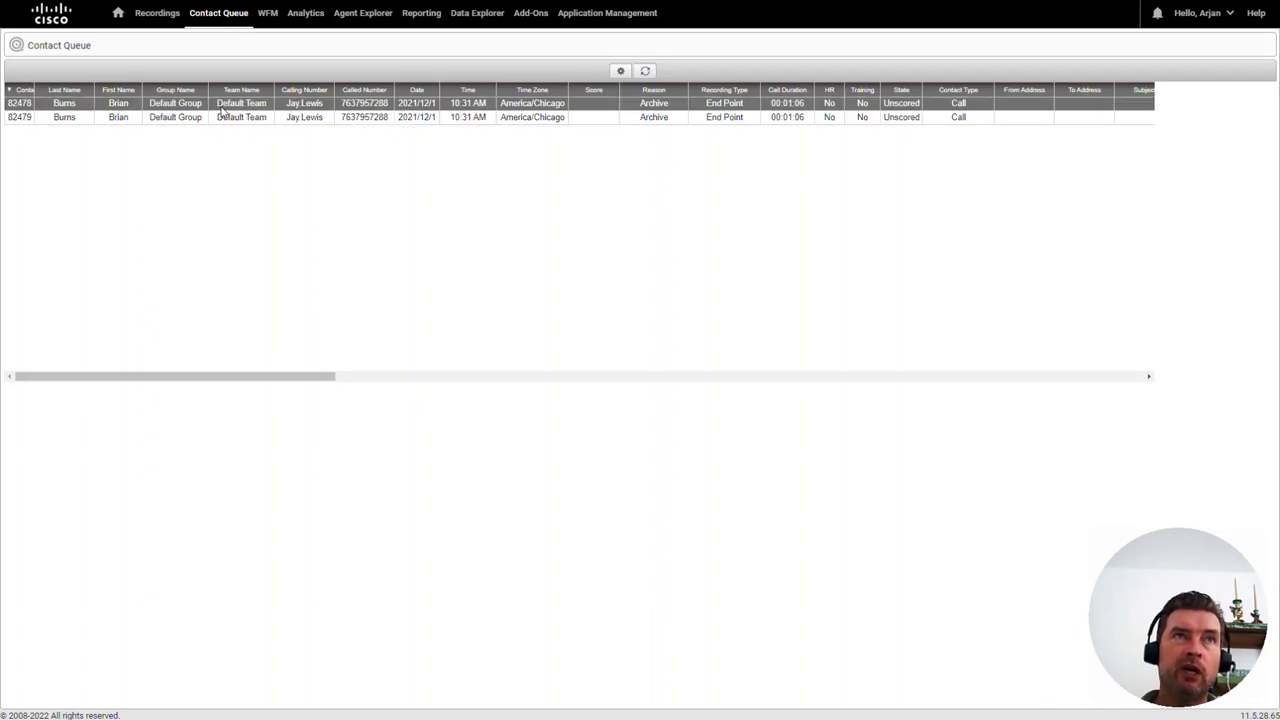
double_click(222, 108)
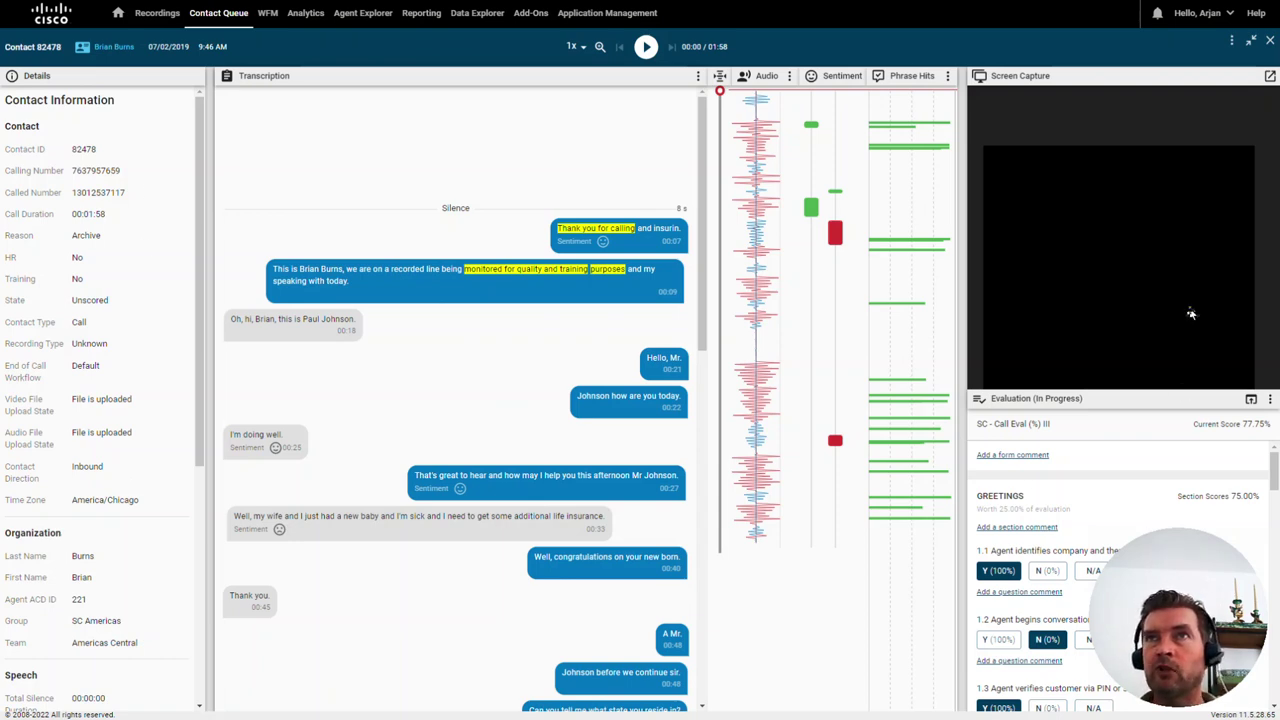
drag(719, 92, 719, 121)
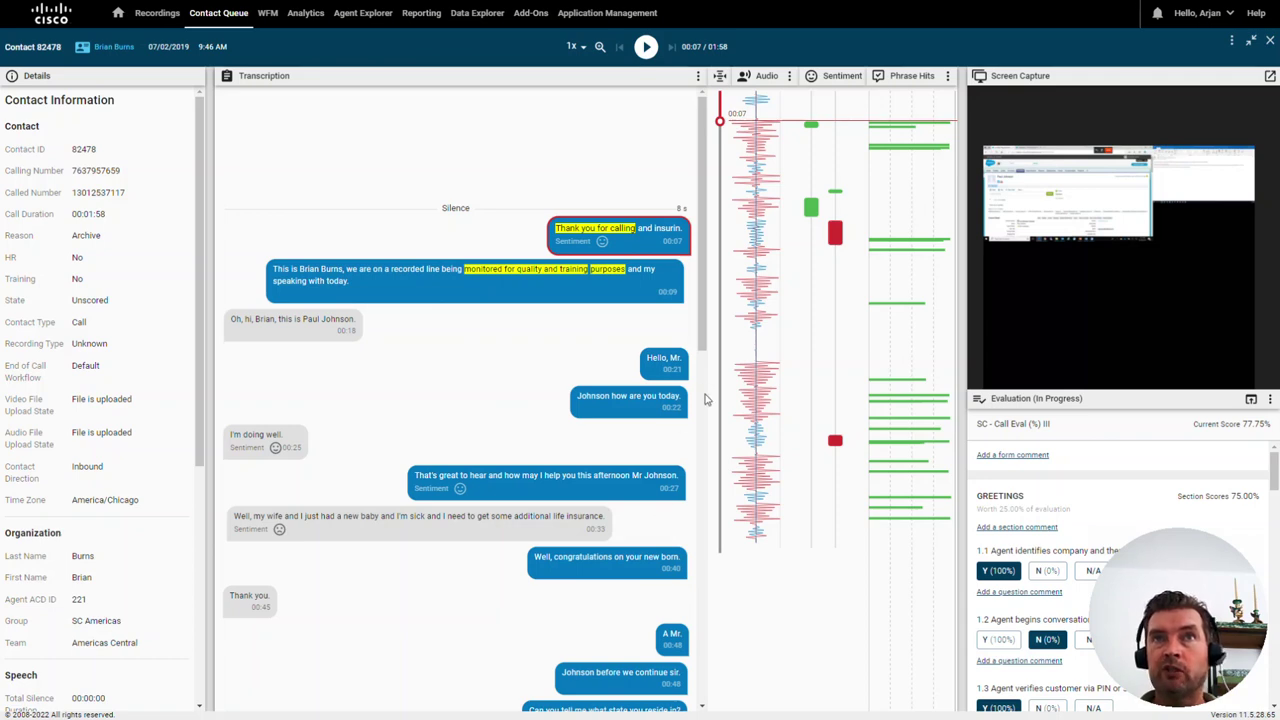
Step: Read through the call transcription and jump playback to the 01:12 message about transferring the caller to a colleague
drag(703, 316, 706, 473)
scroll(469, 306, down, 5)
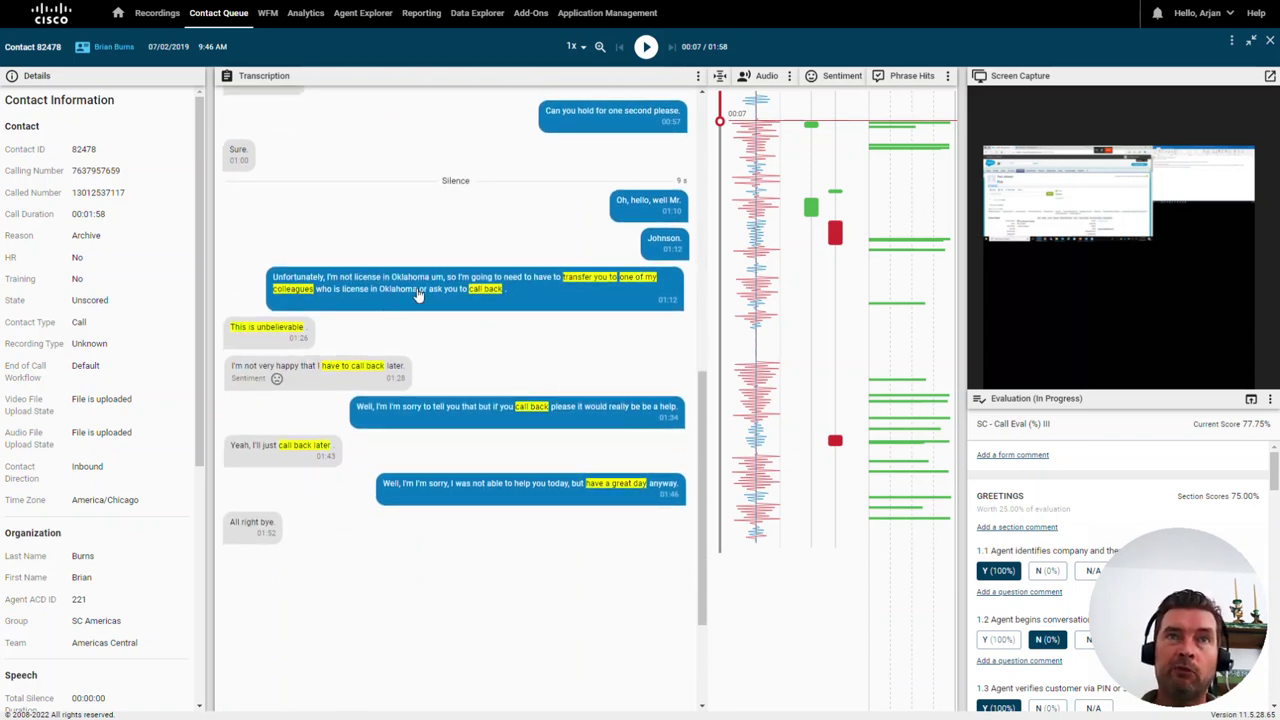
click(418, 293)
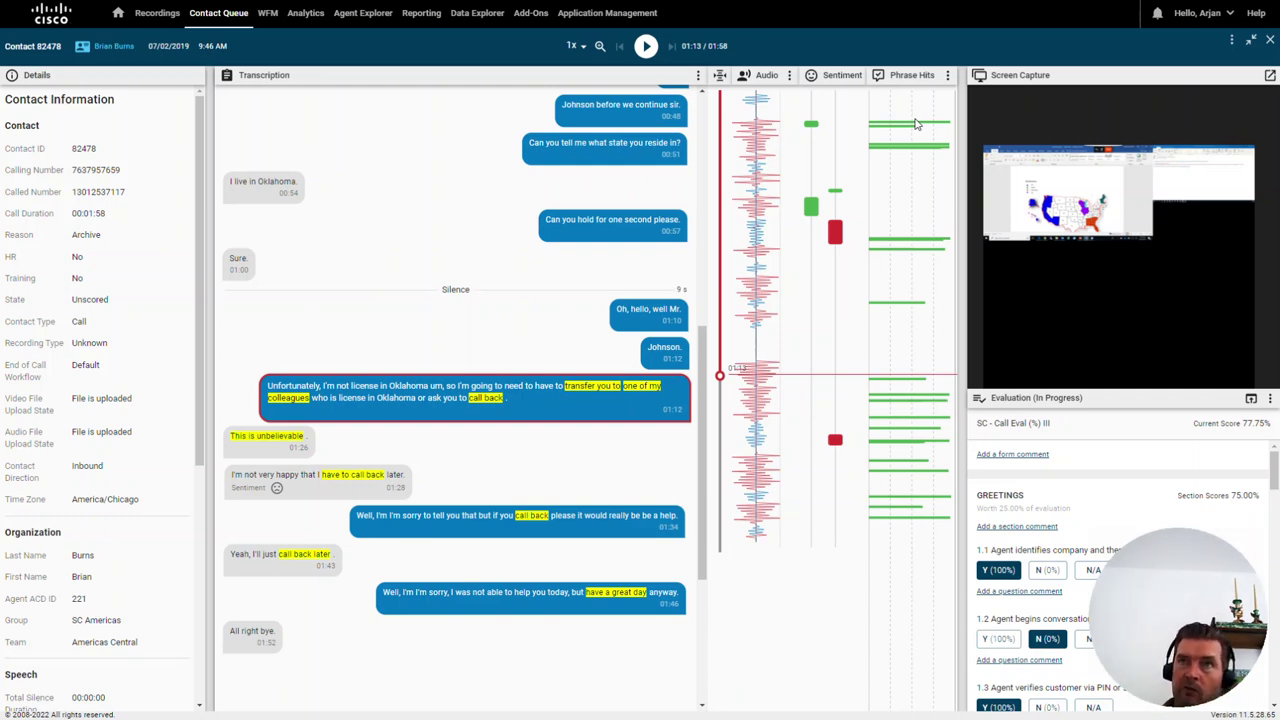
Step: Display the list of categories available for filtering the phrase hits
click(948, 76)
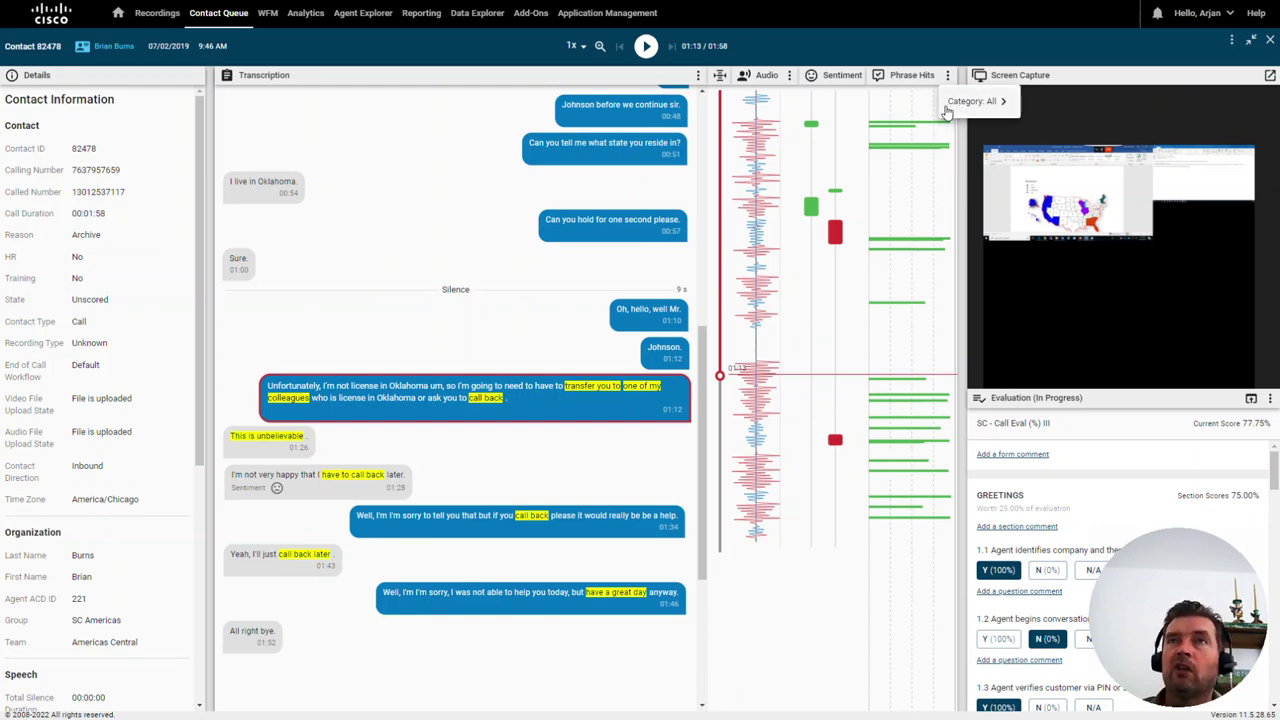
click(907, 114)
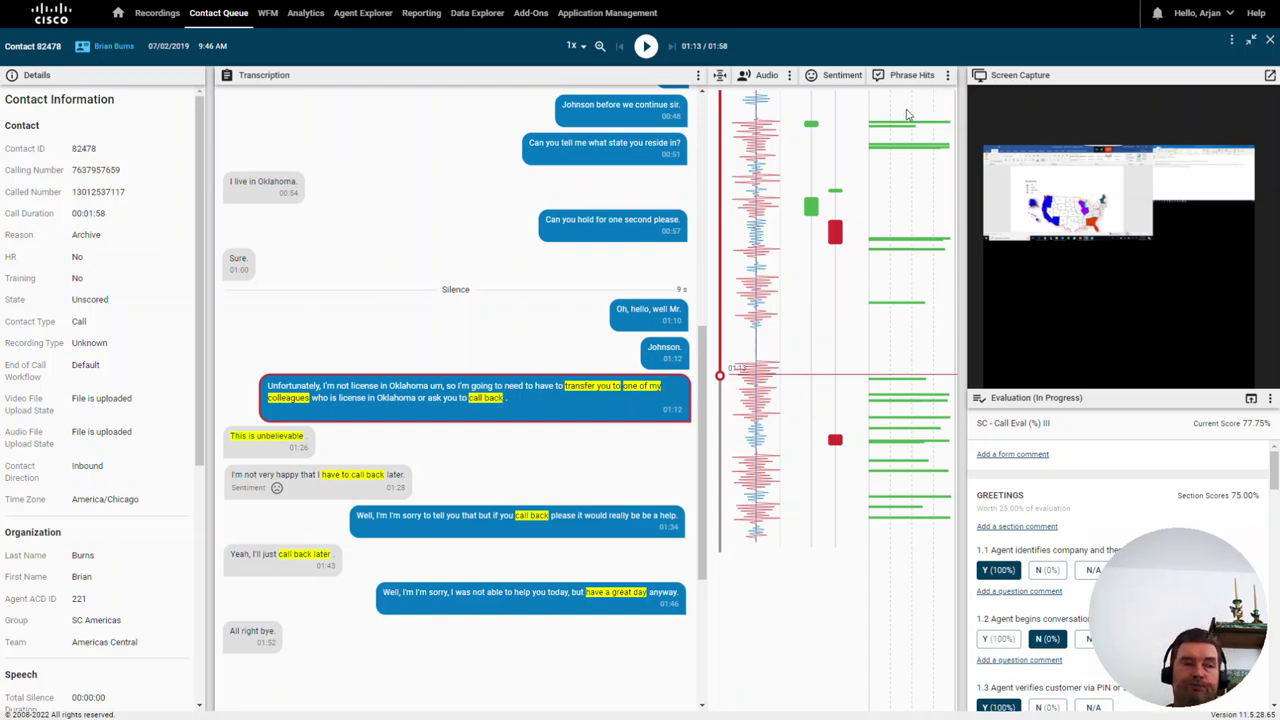
click(947, 80)
click(975, 101)
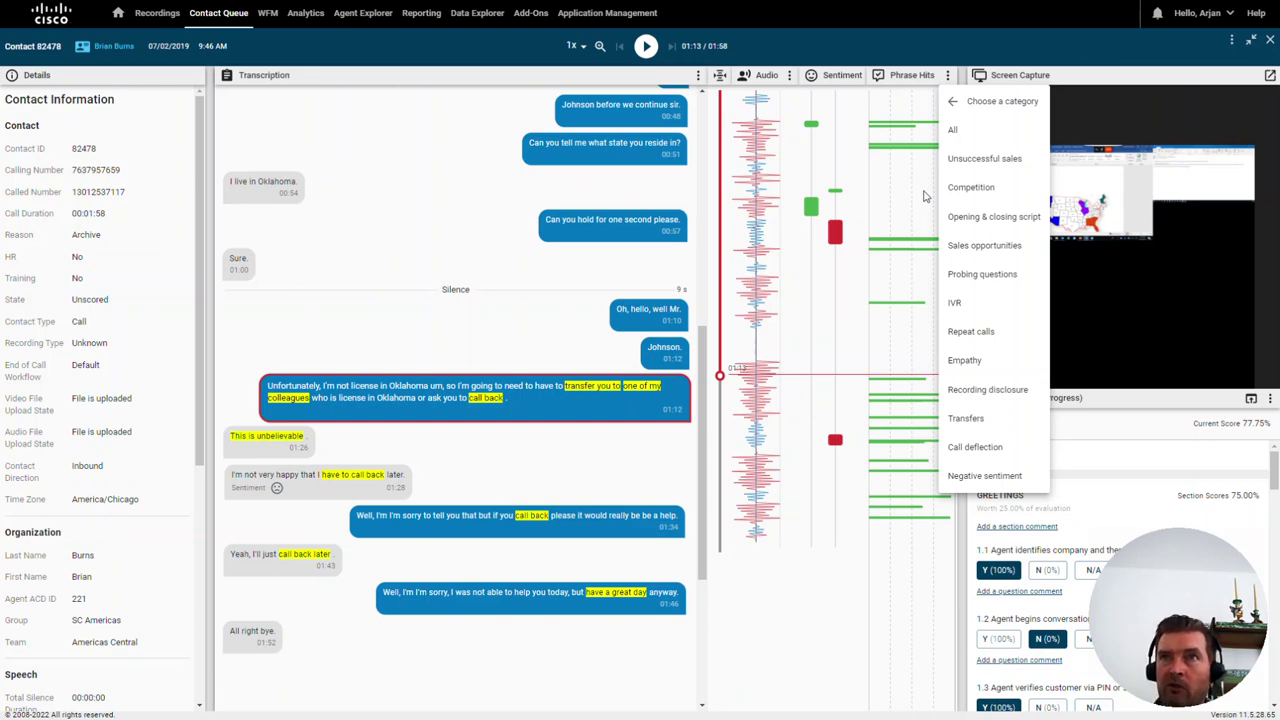
Step: View the phrase categories in the Phrase Manager and return to the contact queue
click(612, 18)
click(505, 385)
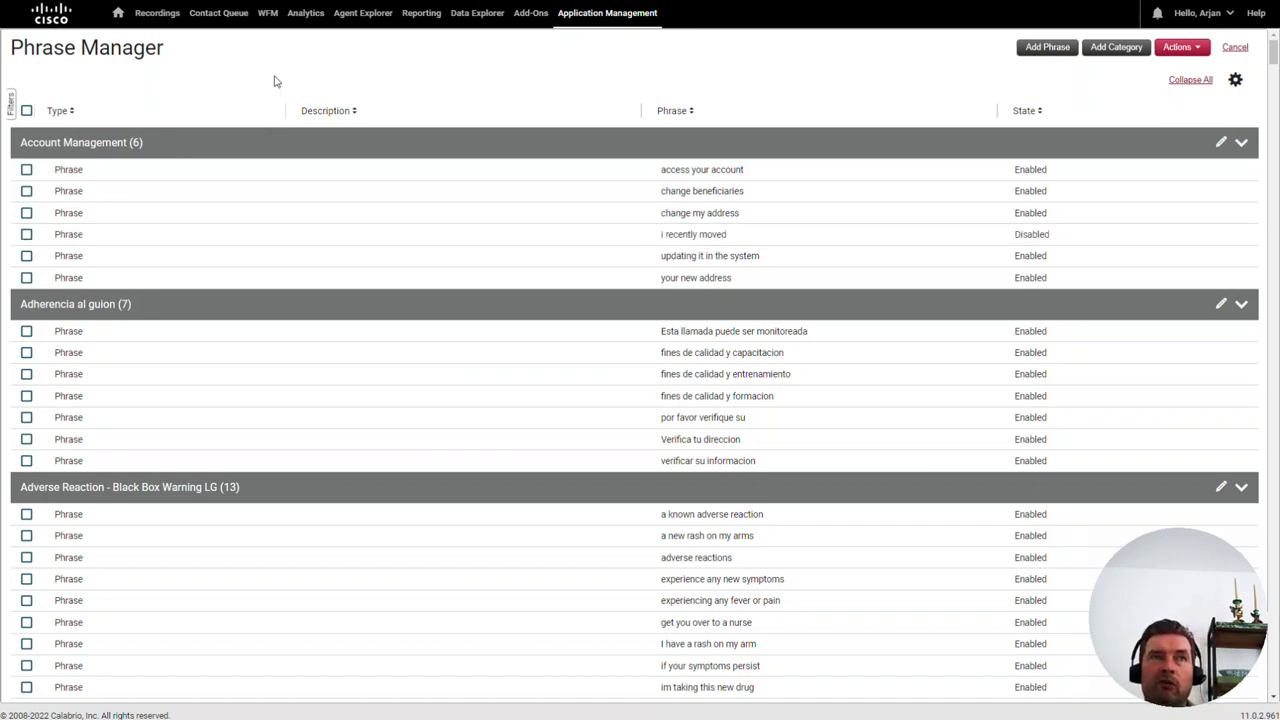
mouse_move(272, 33)
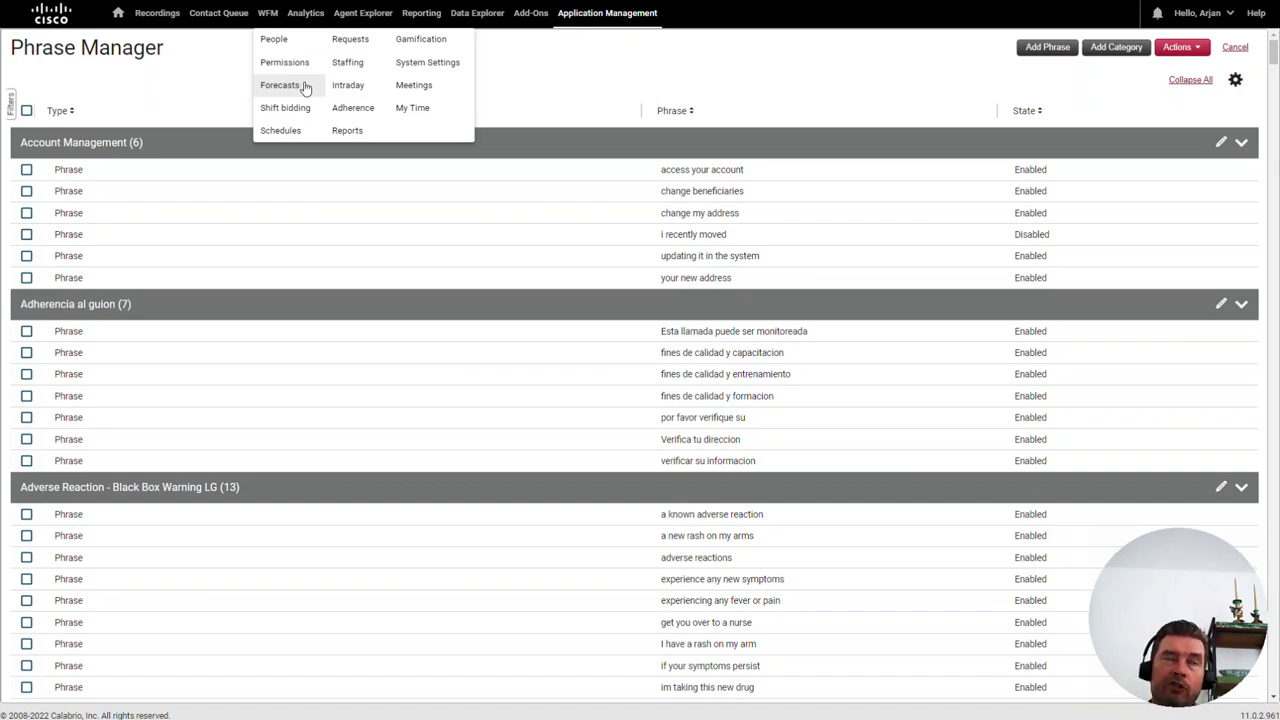
click(219, 13)
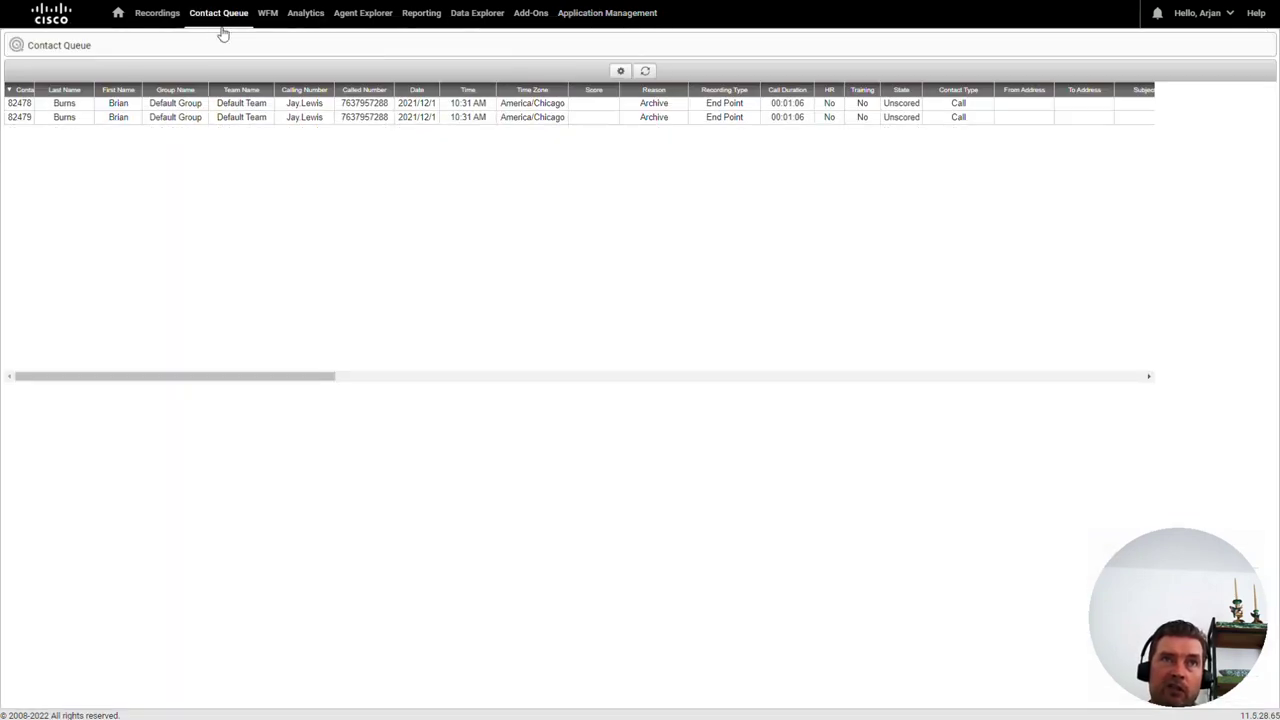
Step: Filter the first queued contact's phrase hits by the Unsuccessful sales category and jump playback to the hit at 01:19
double_click(236, 111)
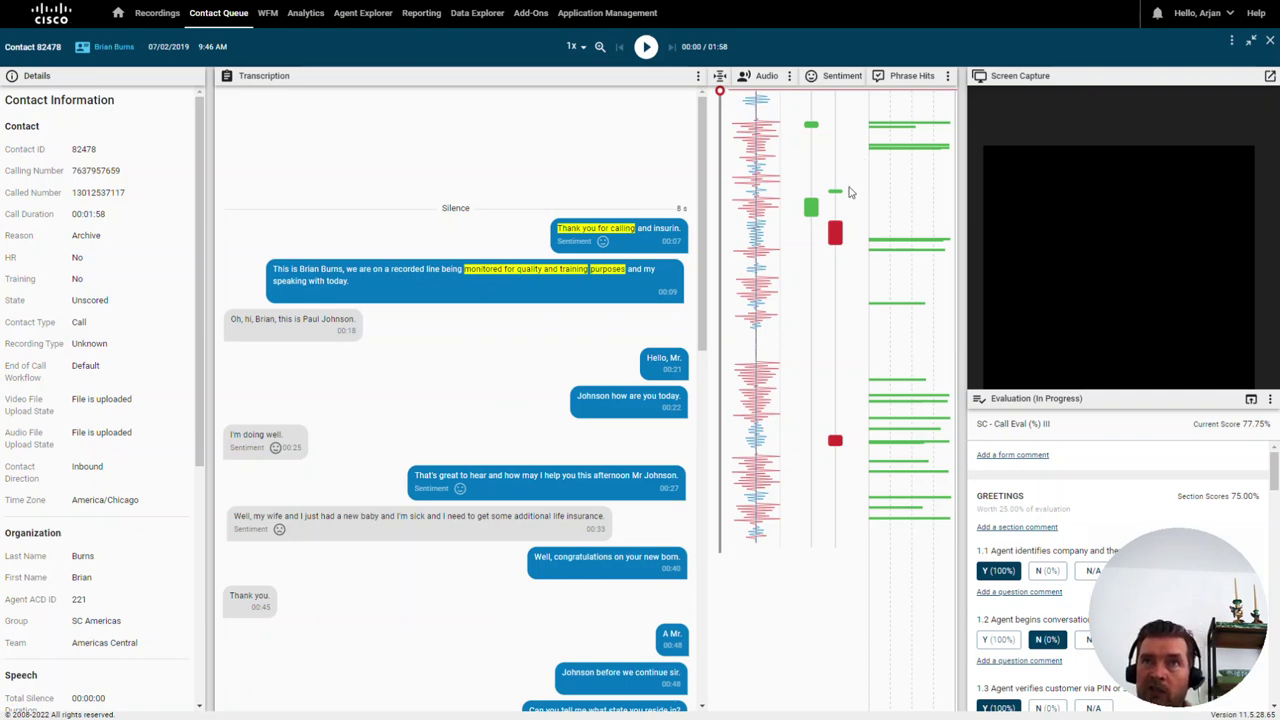
click(947, 76)
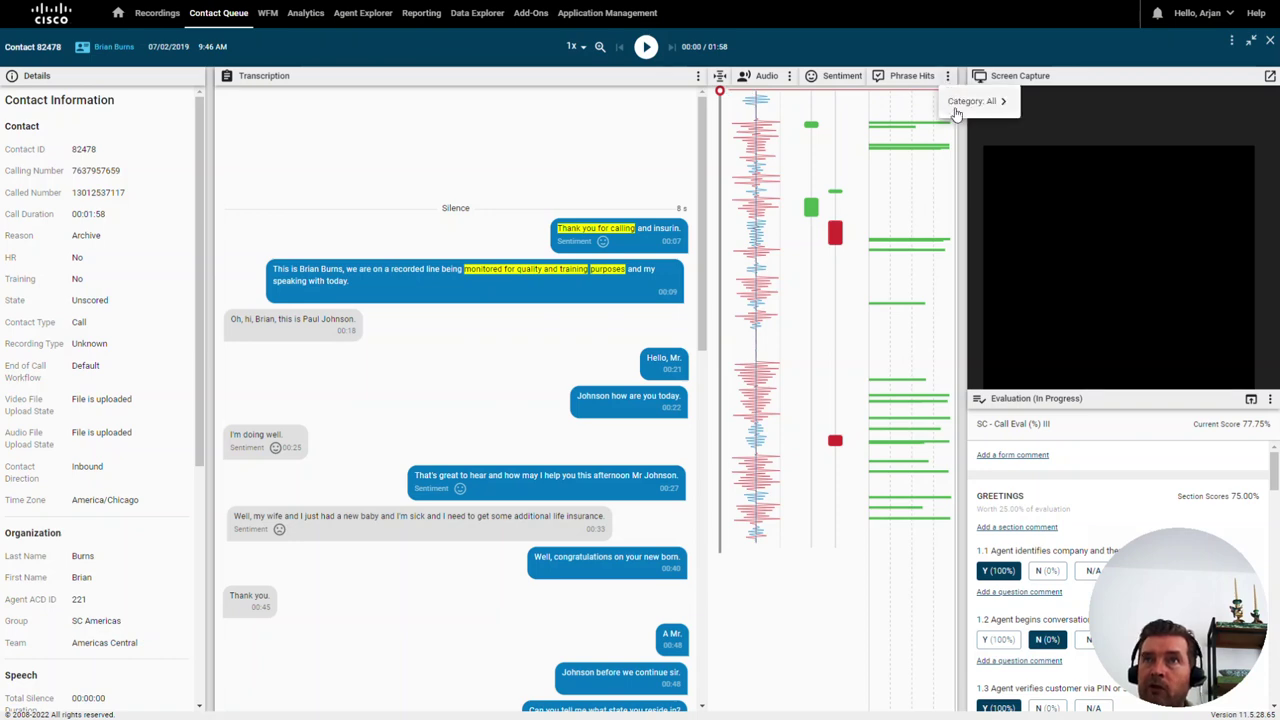
click(966, 106)
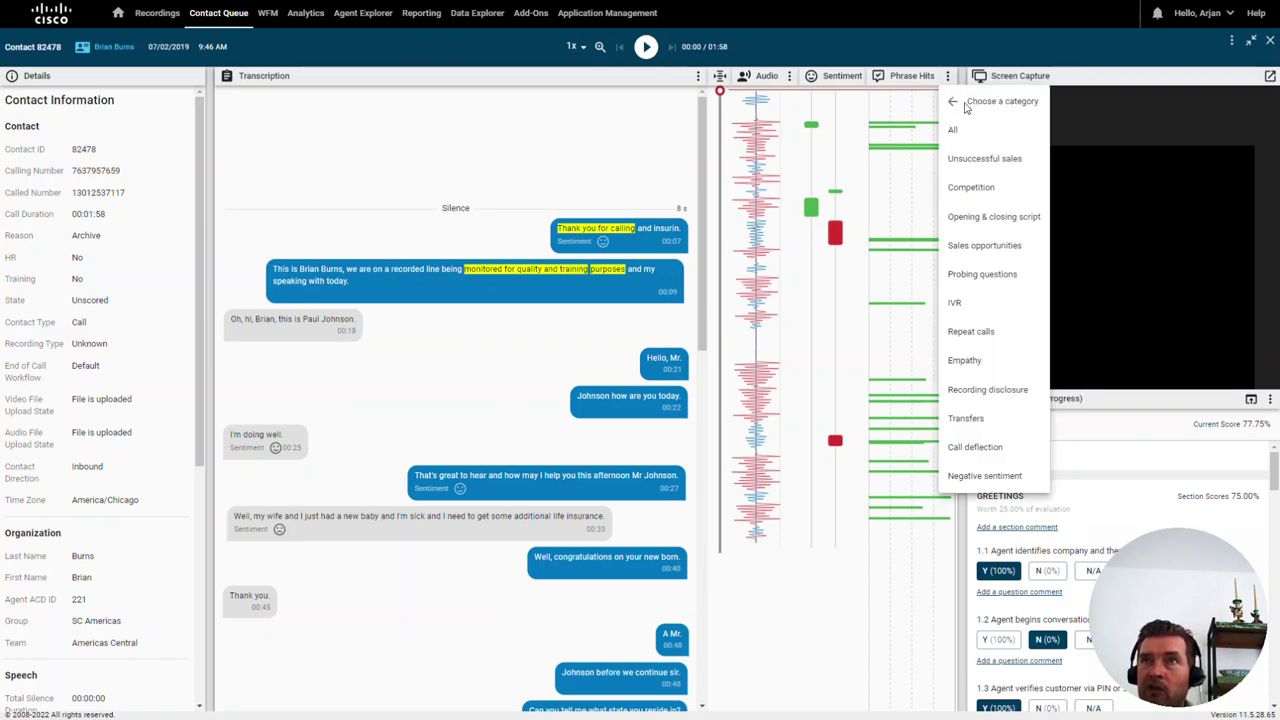
click(962, 162)
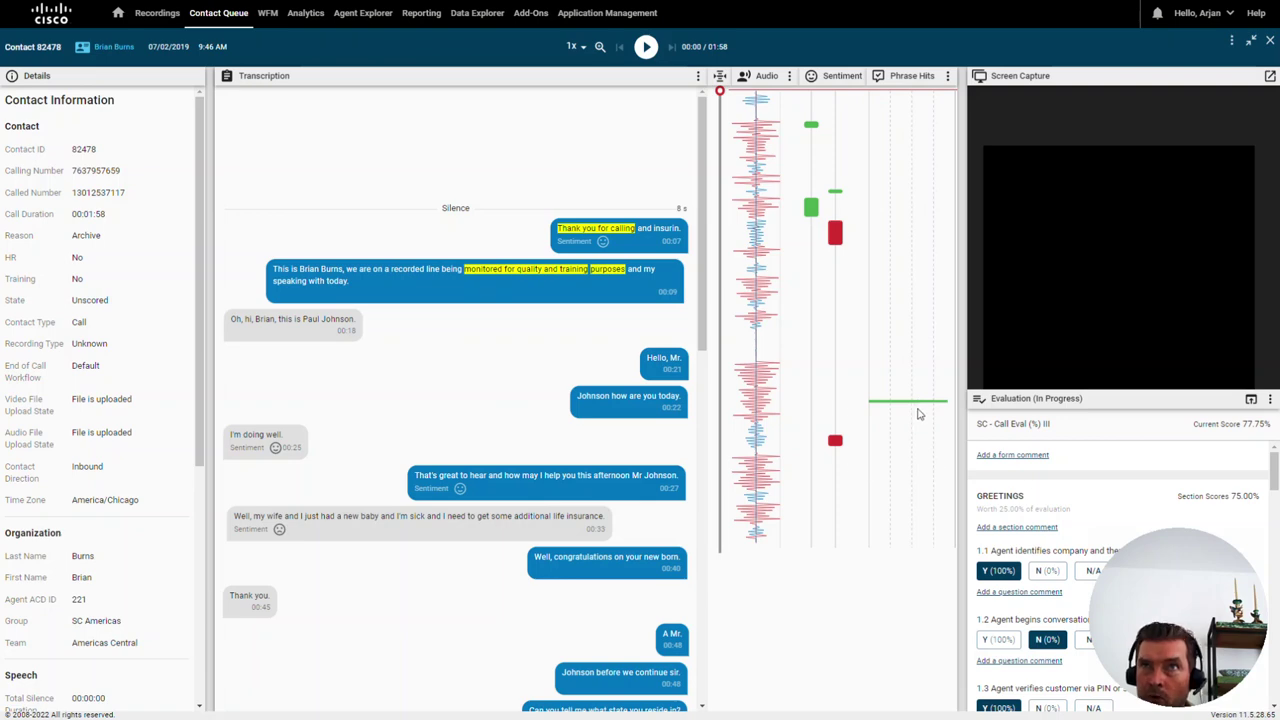
mouse_move(916, 407)
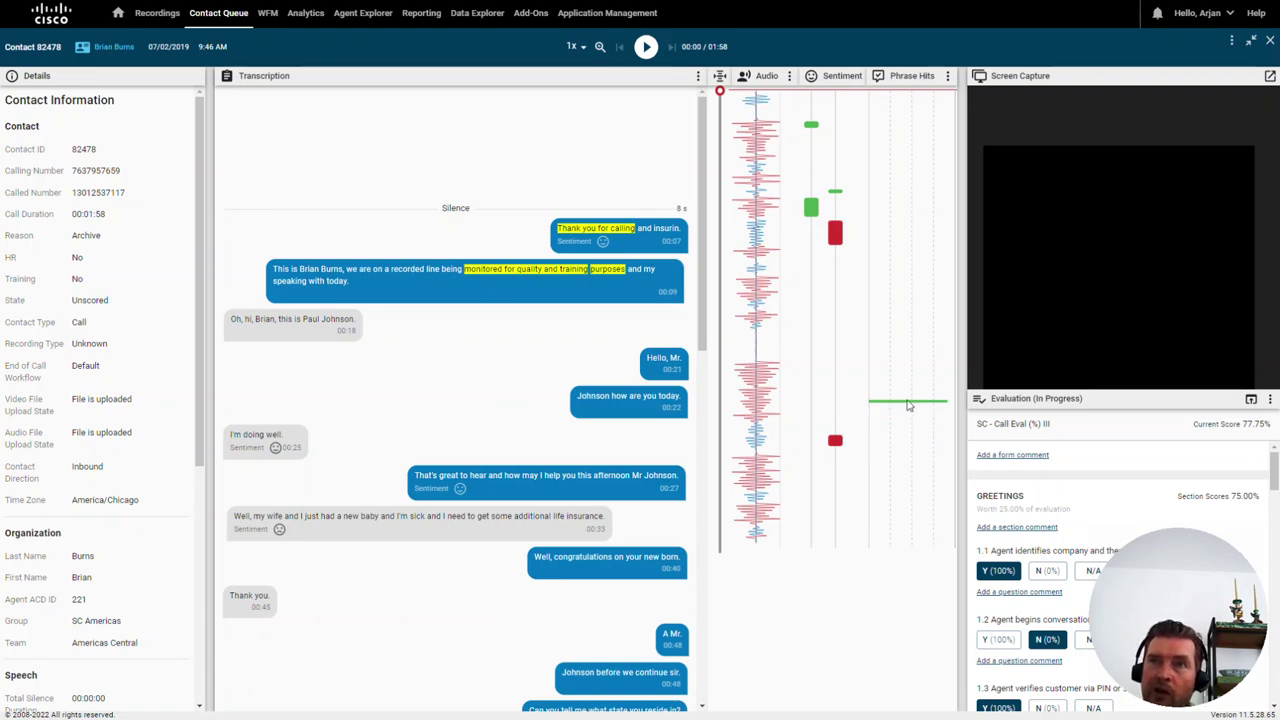
click(908, 403)
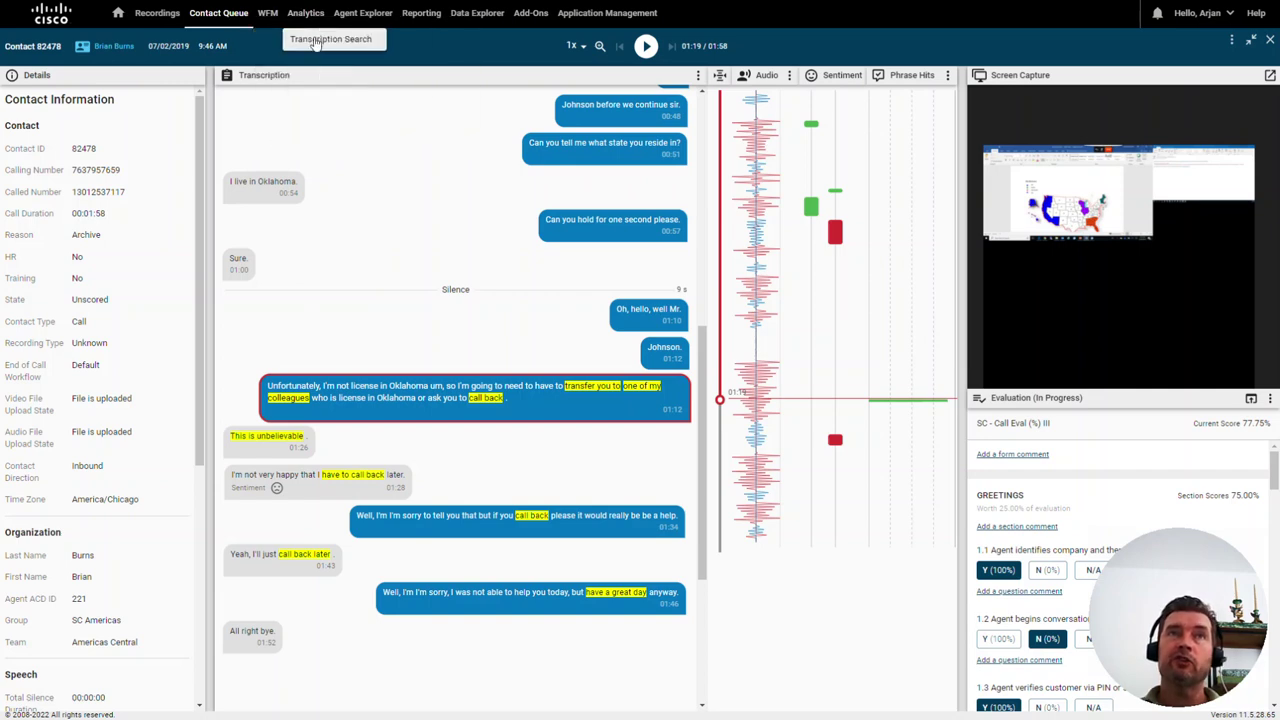
Step: Search the call transcriptions from the past year for "this is crazy"
click(314, 41)
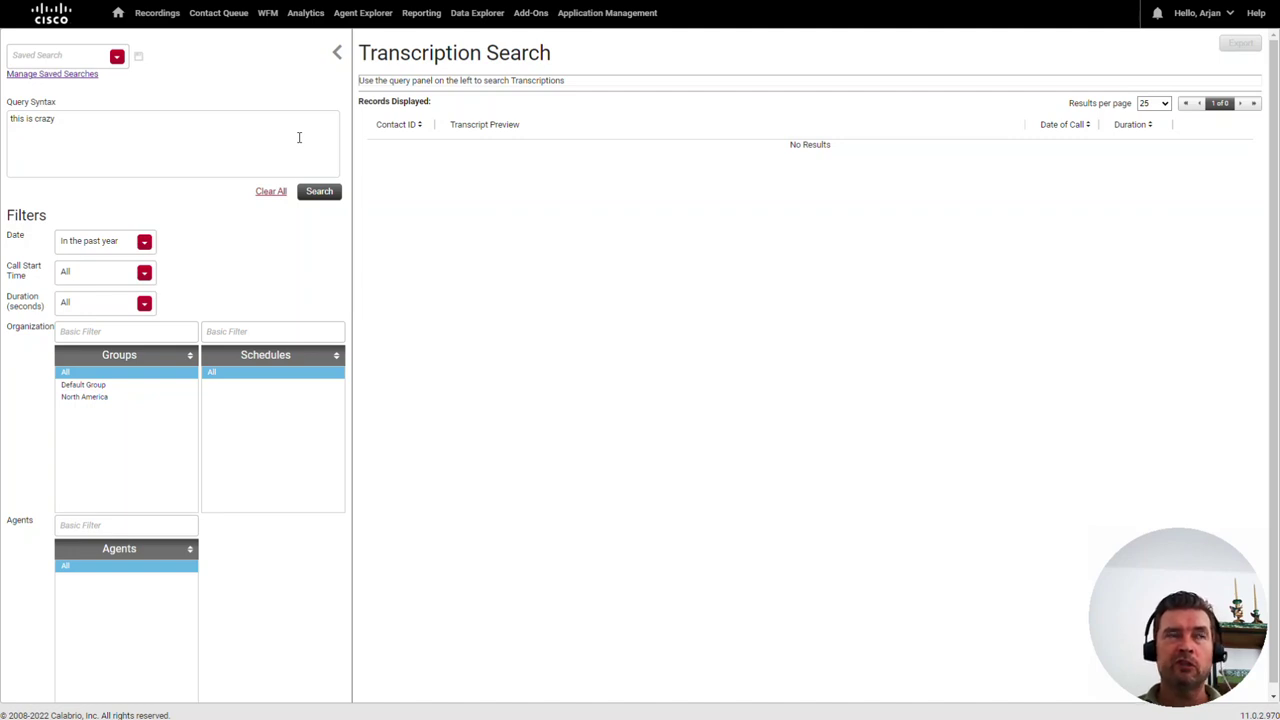
drag(56, 120, 9, 122)
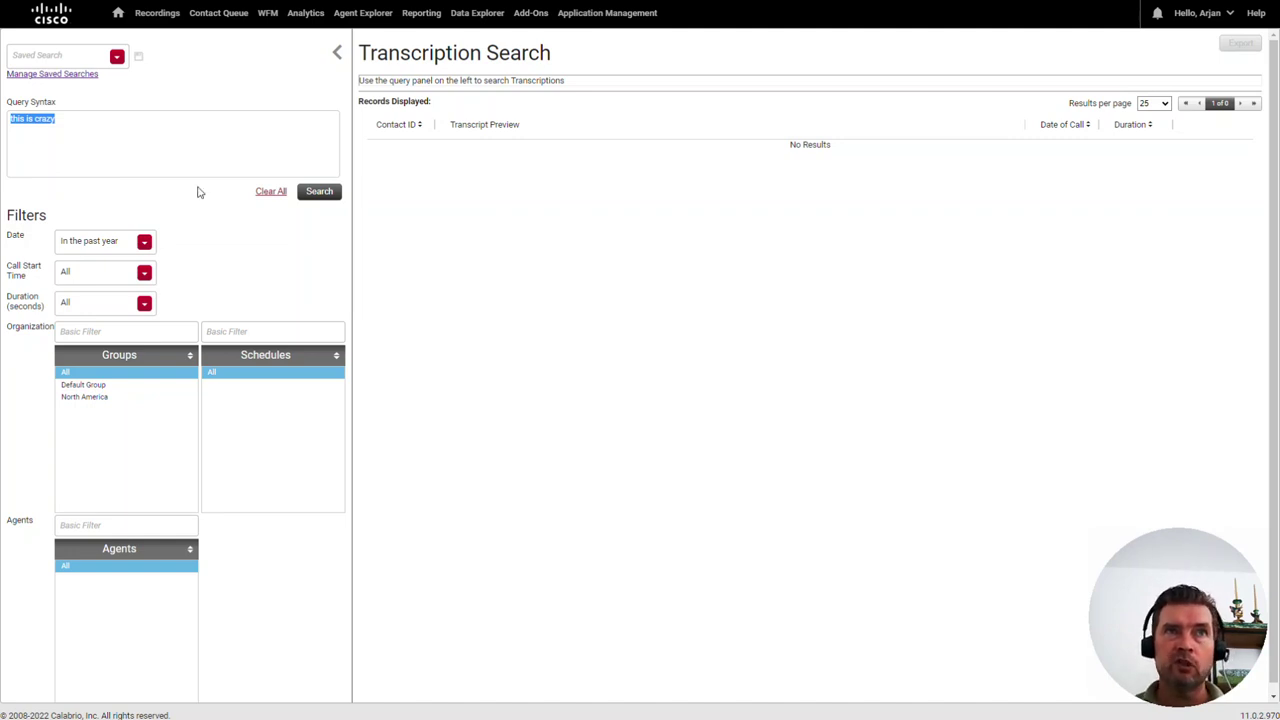
click(319, 193)
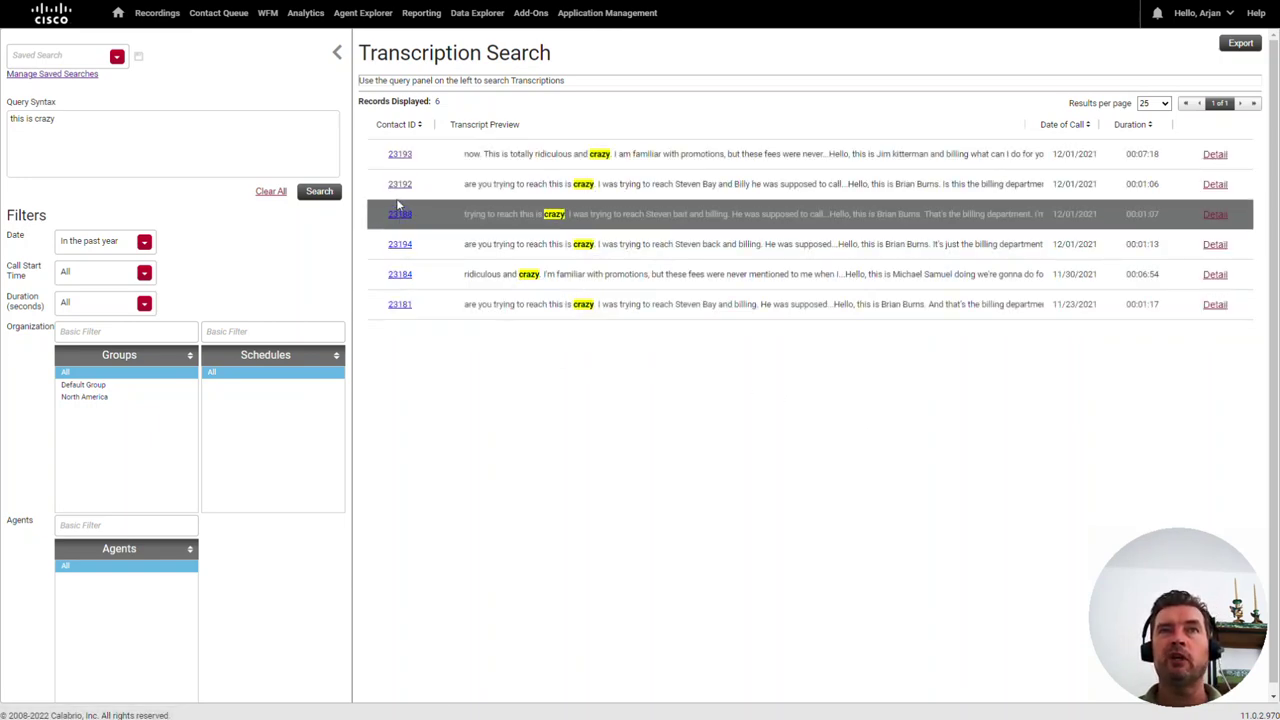
Step: Filter the first search result's phrase hits by Negative sentiment and jump playback to the "ridiculous and crazy" hit at 02:16
click(400, 156)
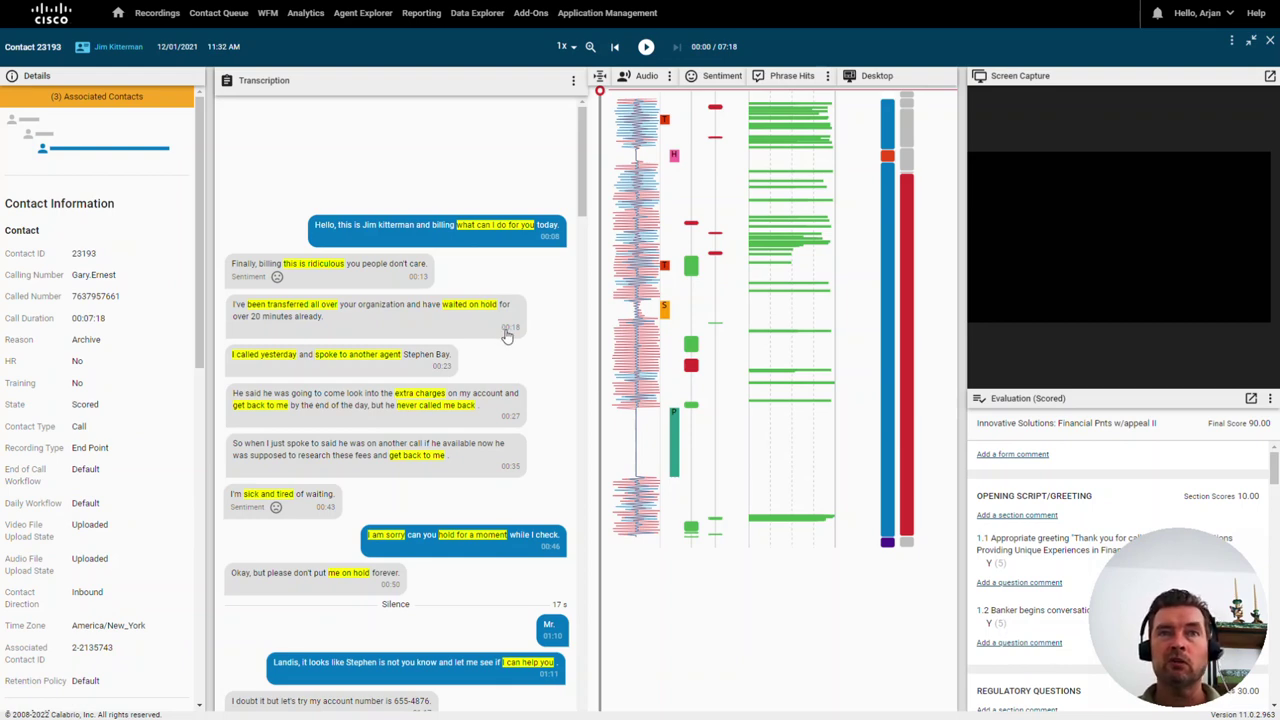
click(828, 78)
click(856, 96)
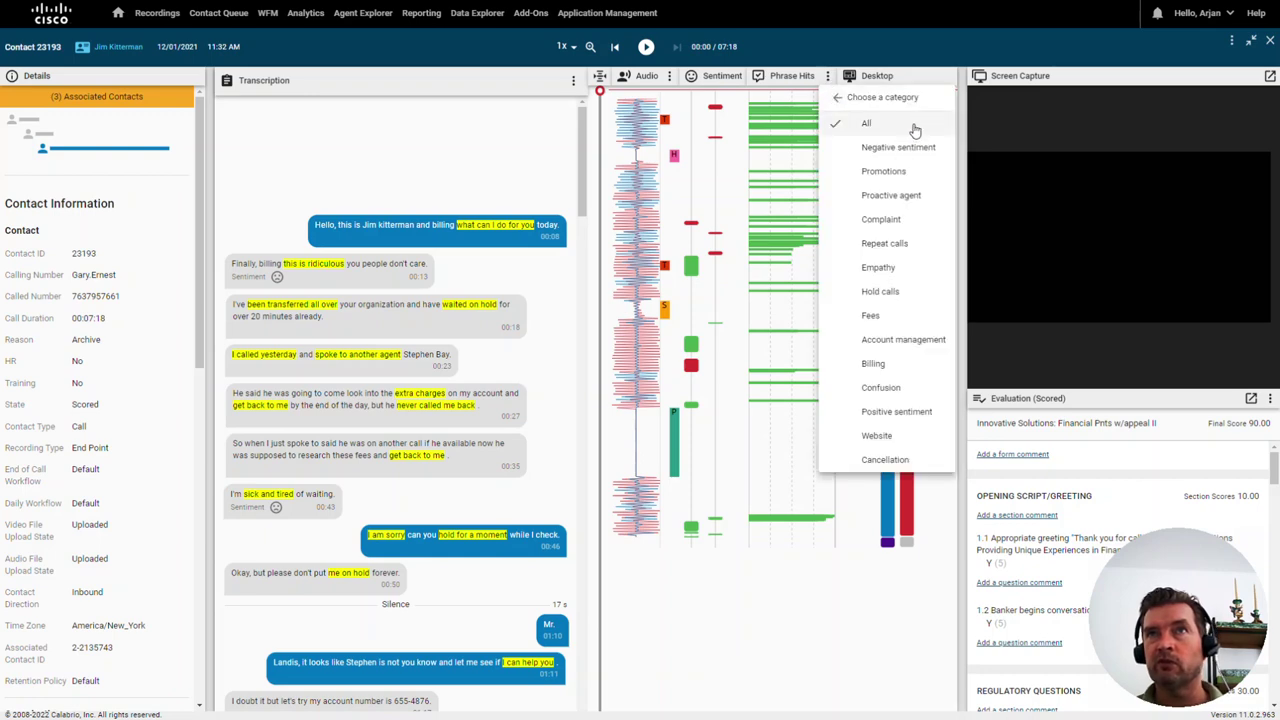
click(885, 149)
mouse_move(789, 240)
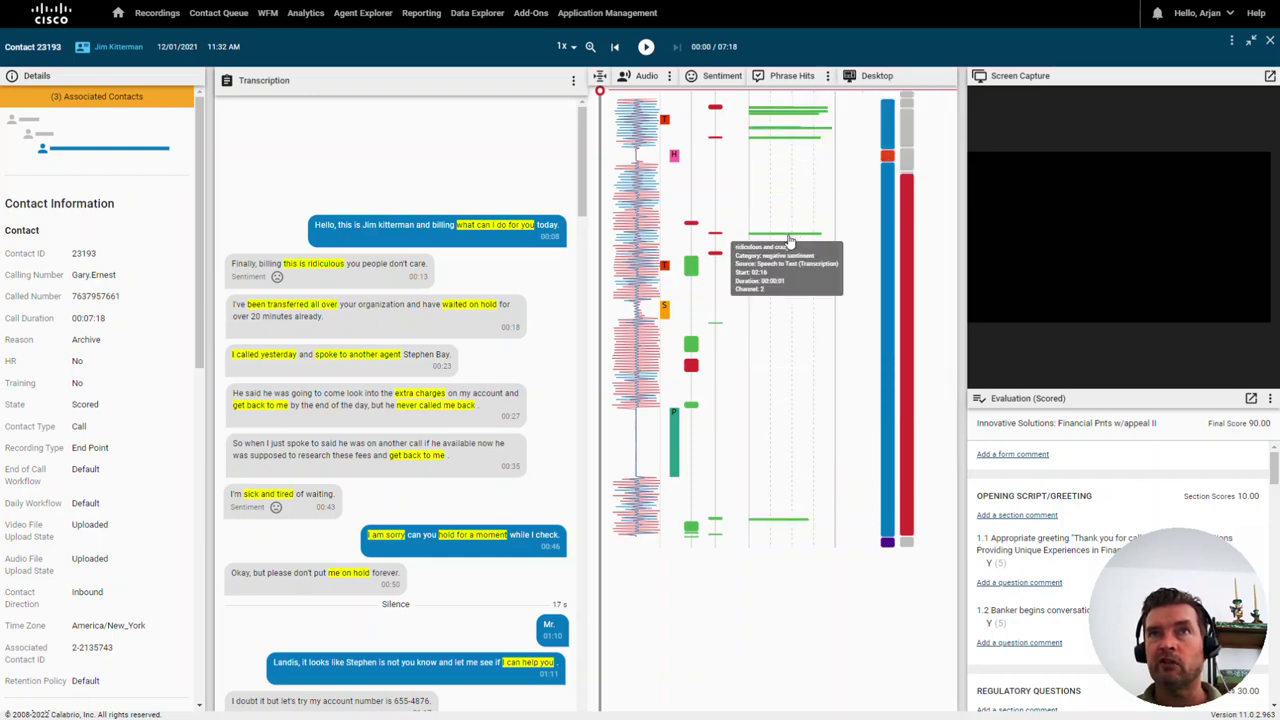
click(789, 240)
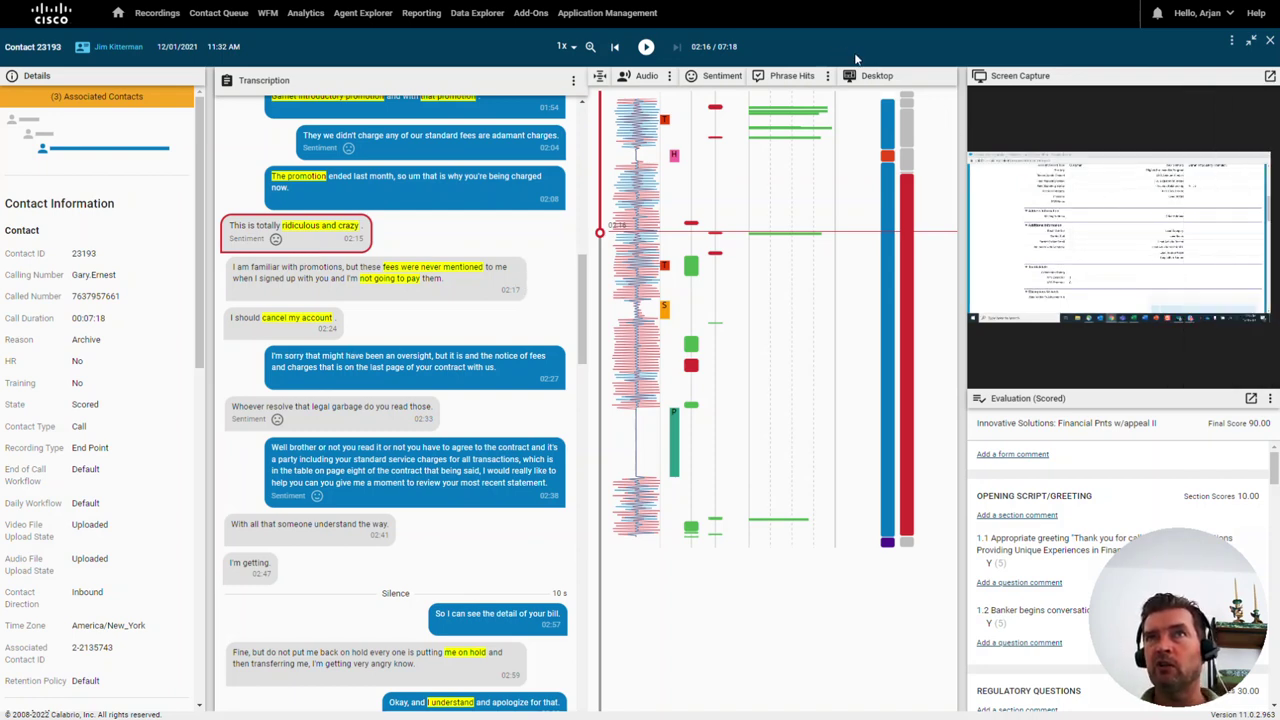
mouse_move(907, 474)
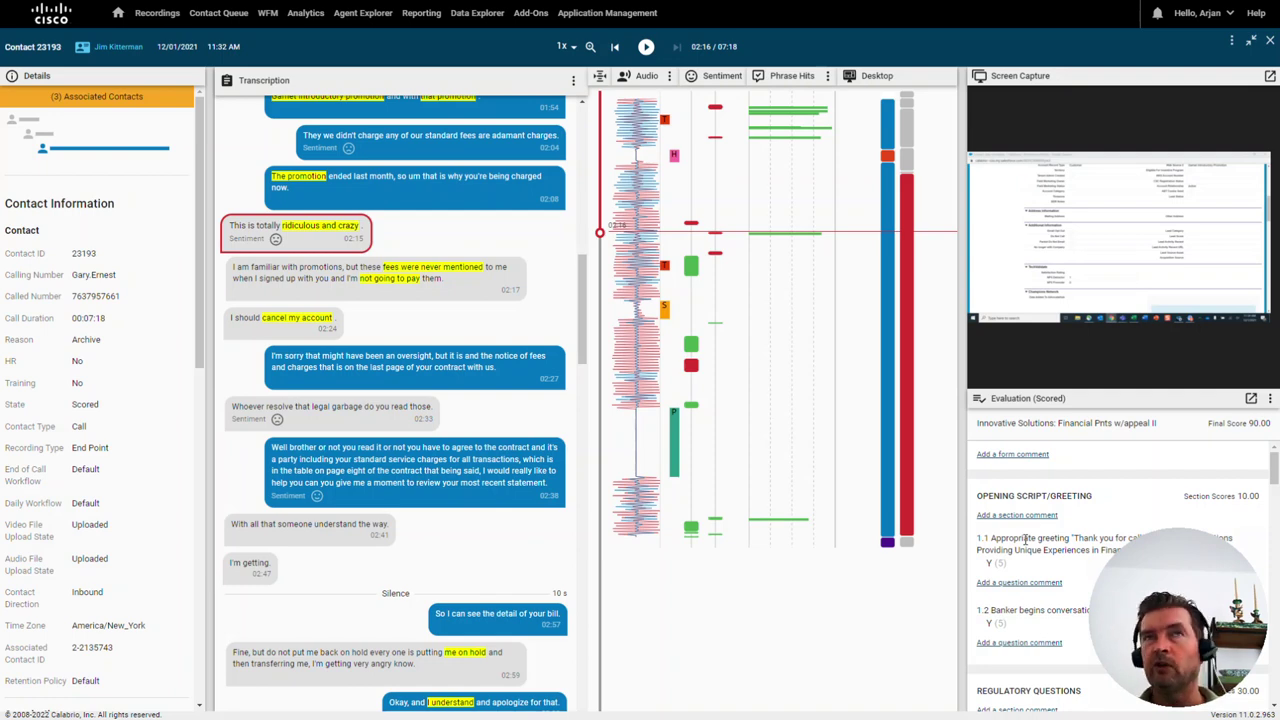
Step: Open the Innovative Solutions - QM Evals CVD dashboard in Data Explorer to view the evaluation scores
click(493, 15)
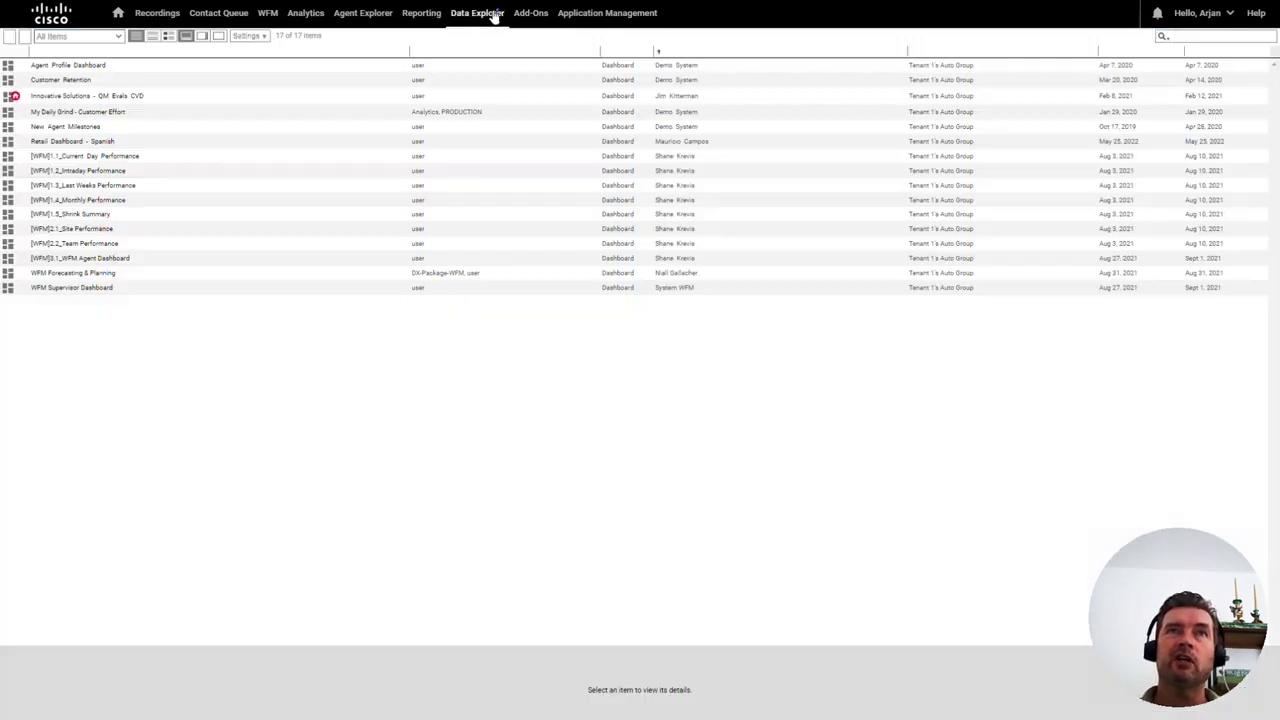
click(60, 97)
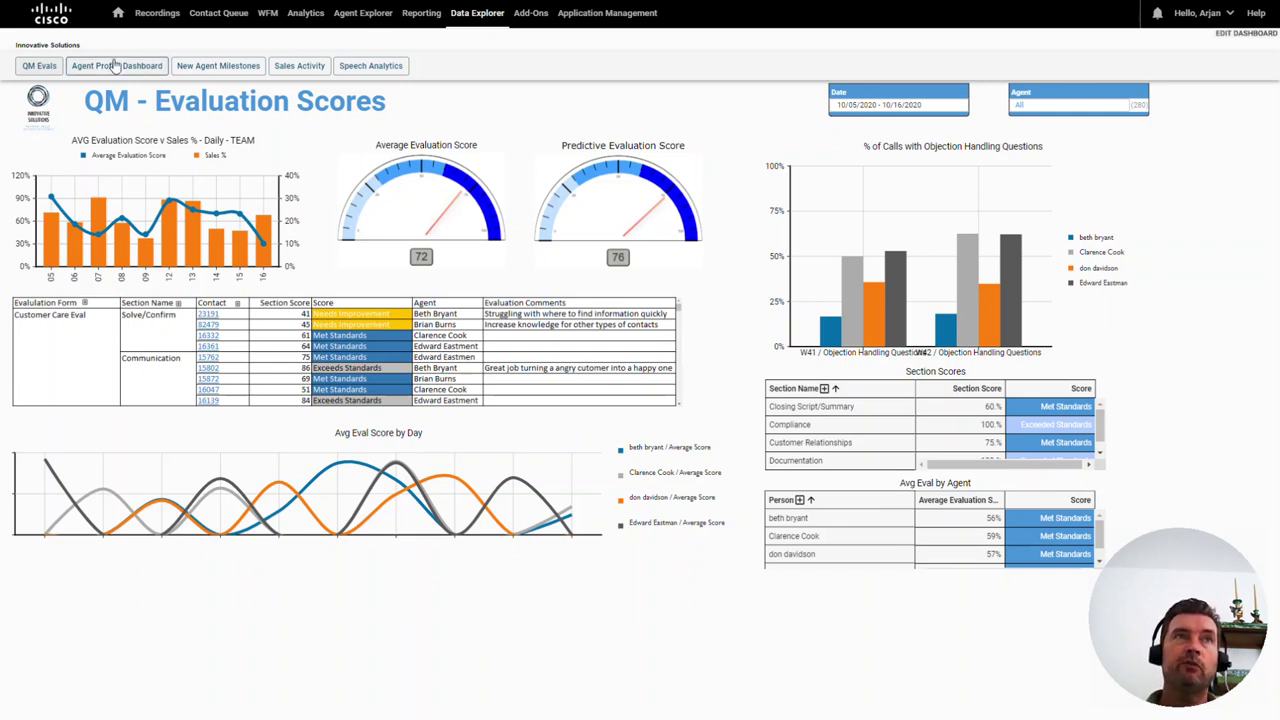
Step: Return to the recordings list and look at the options for adding a filter
click(157, 14)
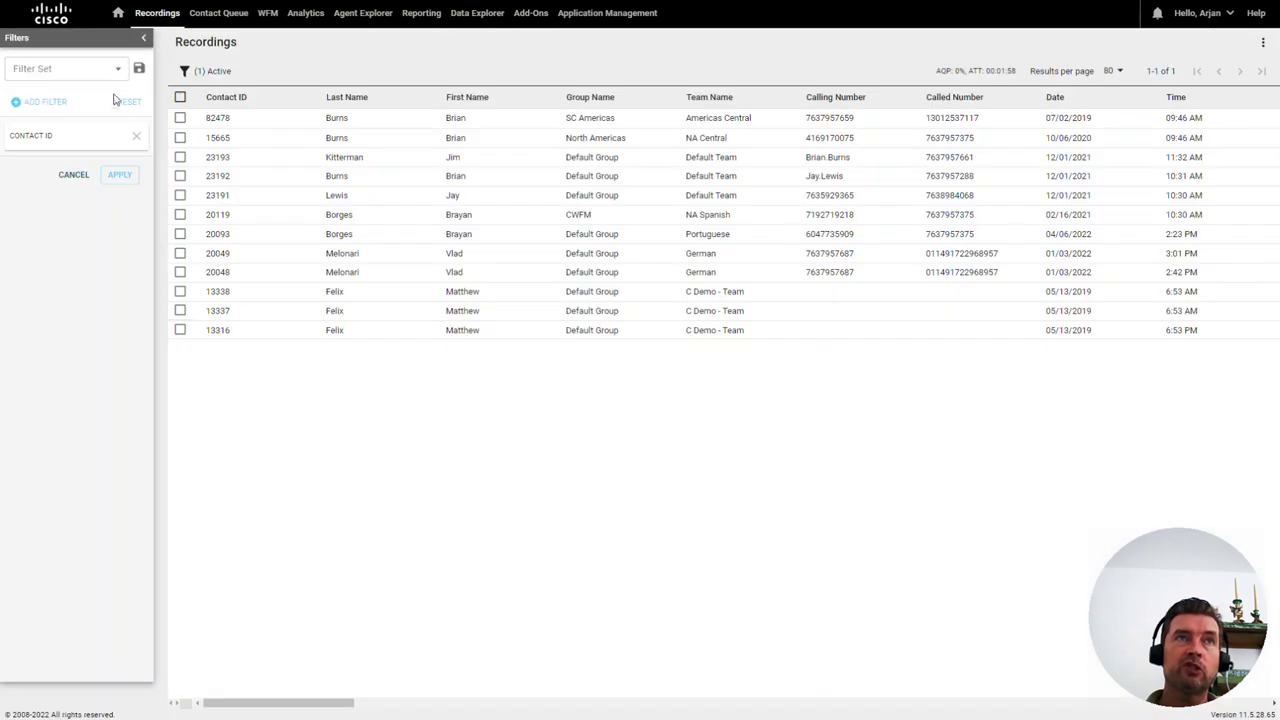
click(45, 102)
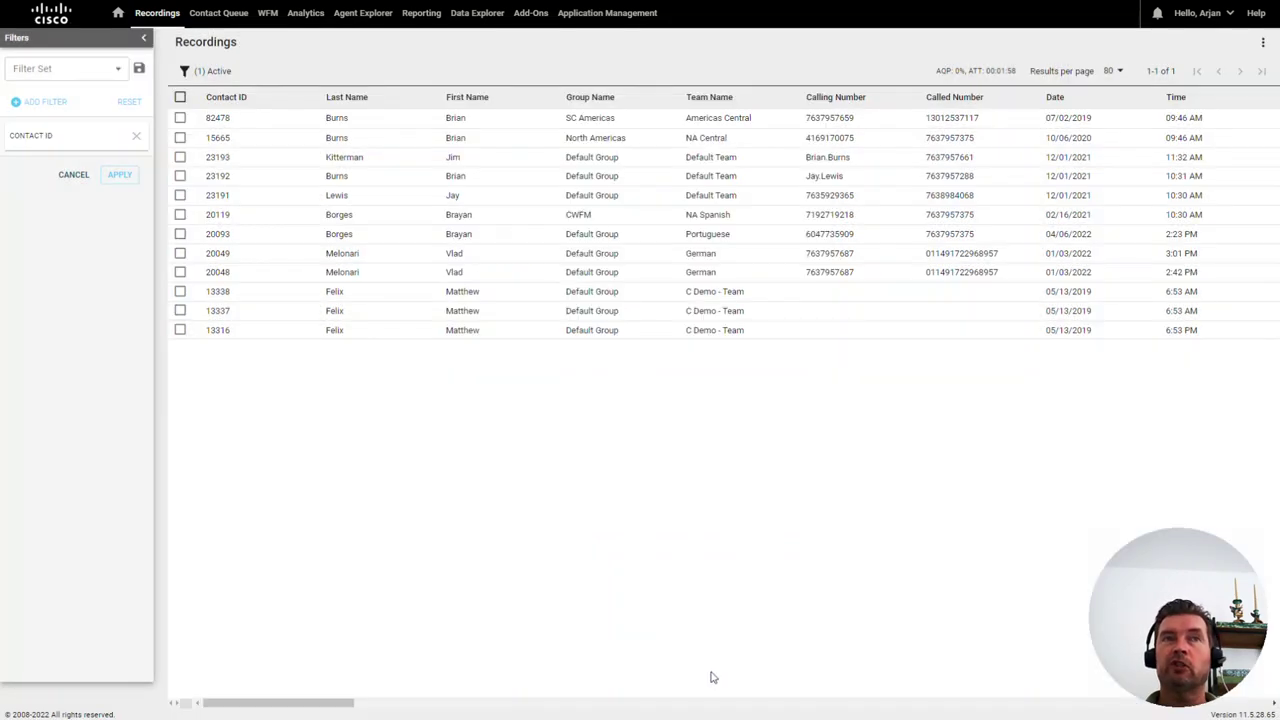
click(716, 670)
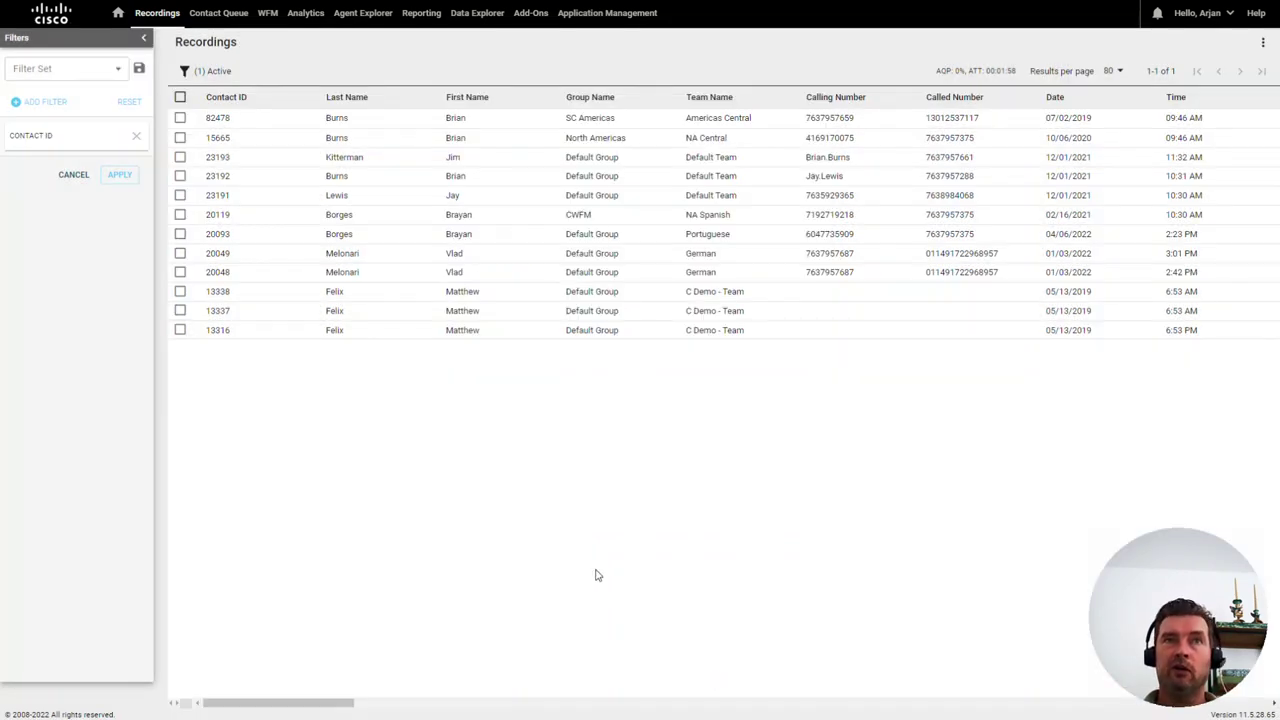
Step: Drill into the phrase cloud of the Customer Experience/Sentiment analytics and open the first contact containing "this is ridiculous"
click(306, 14)
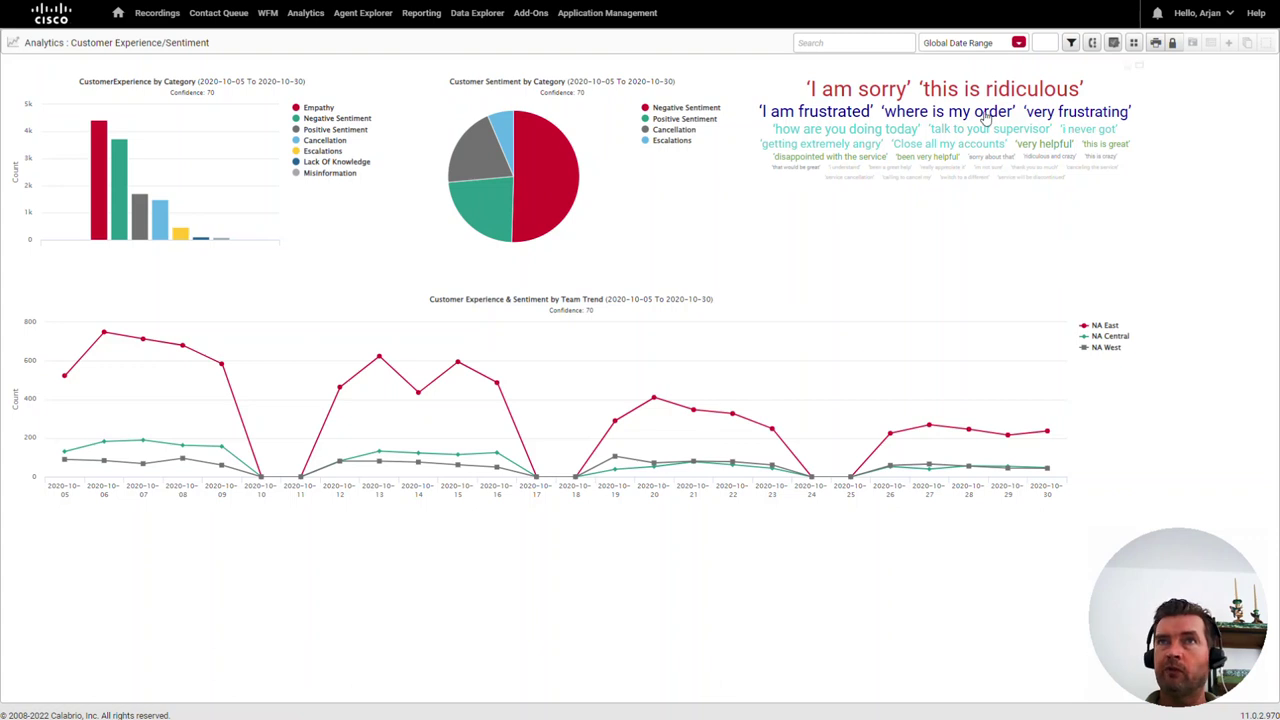
mouse_move(980, 118)
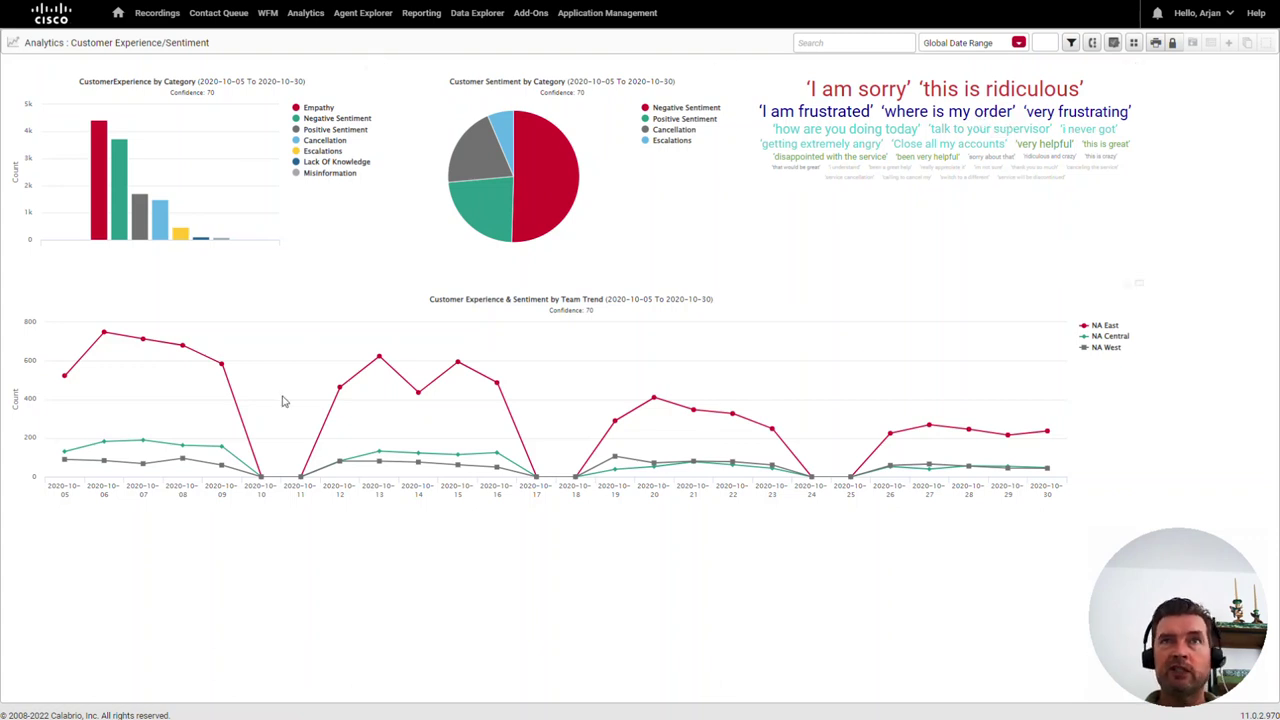
click(935, 160)
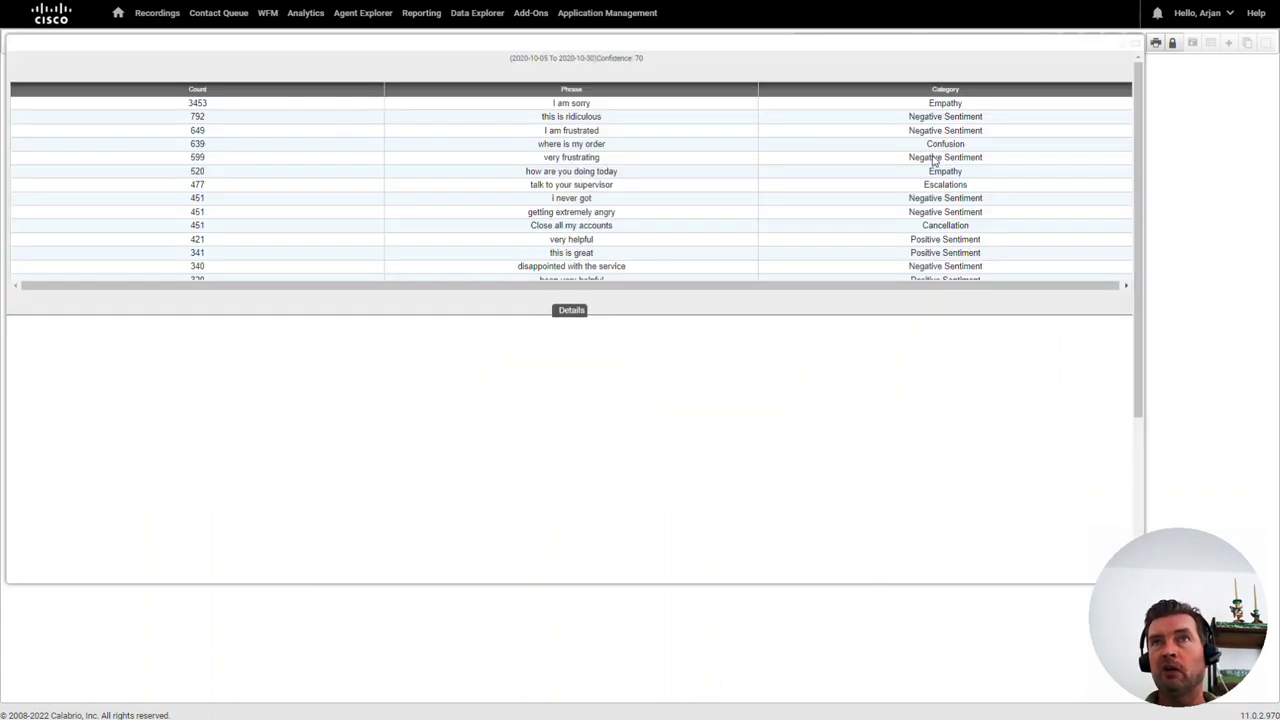
click(197, 118)
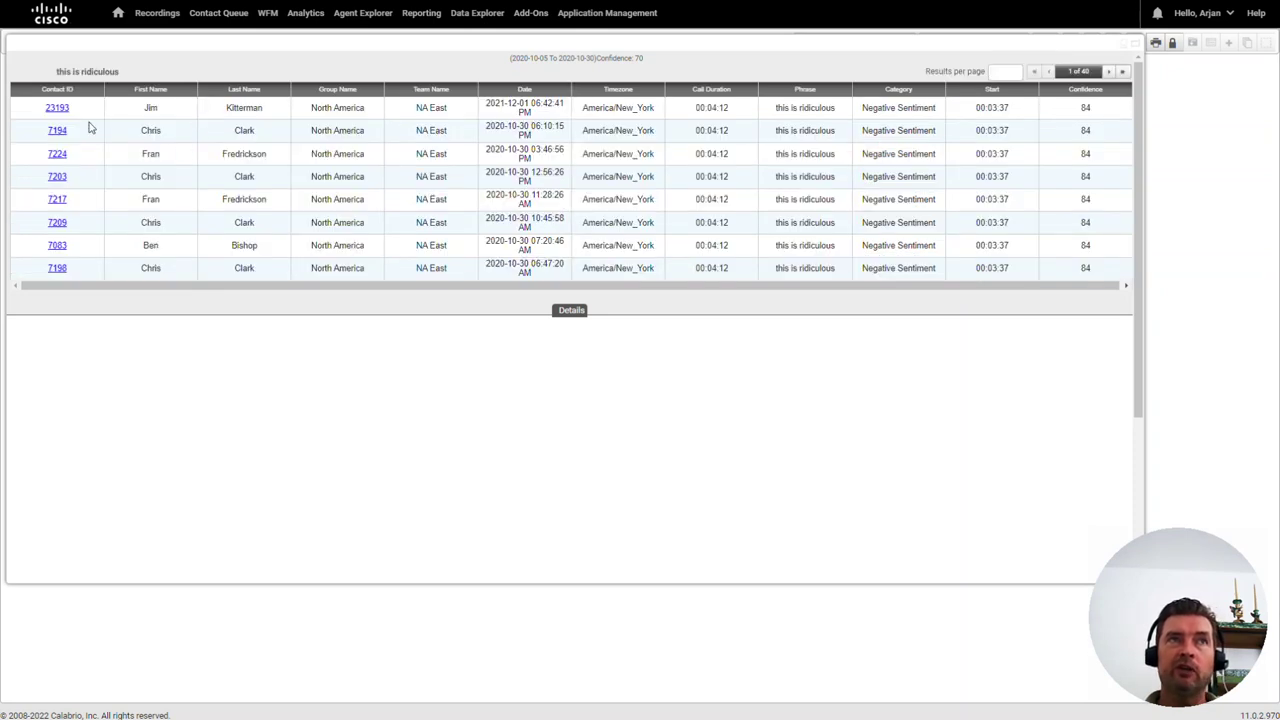
click(57, 108)
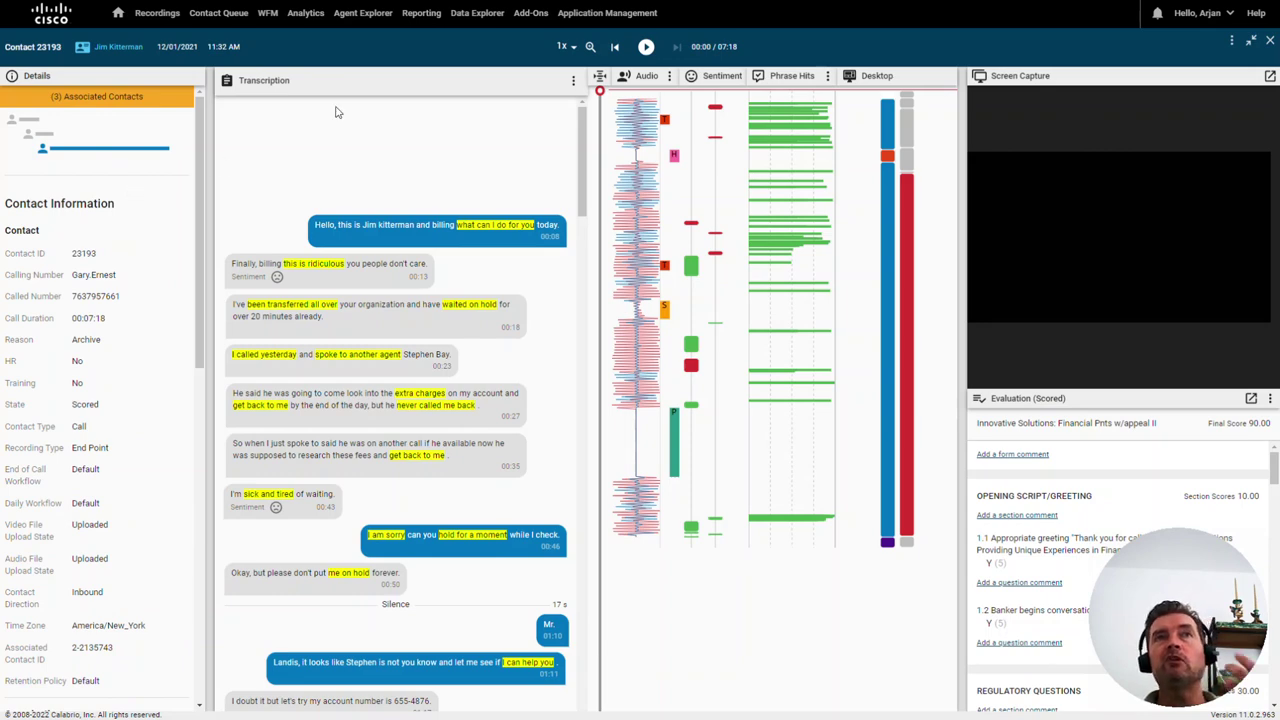
Step: View the agent's desktop activity timeline in Agent Explorer, and open the Agent Profile Dashboard in Data Explorer
click(365, 14)
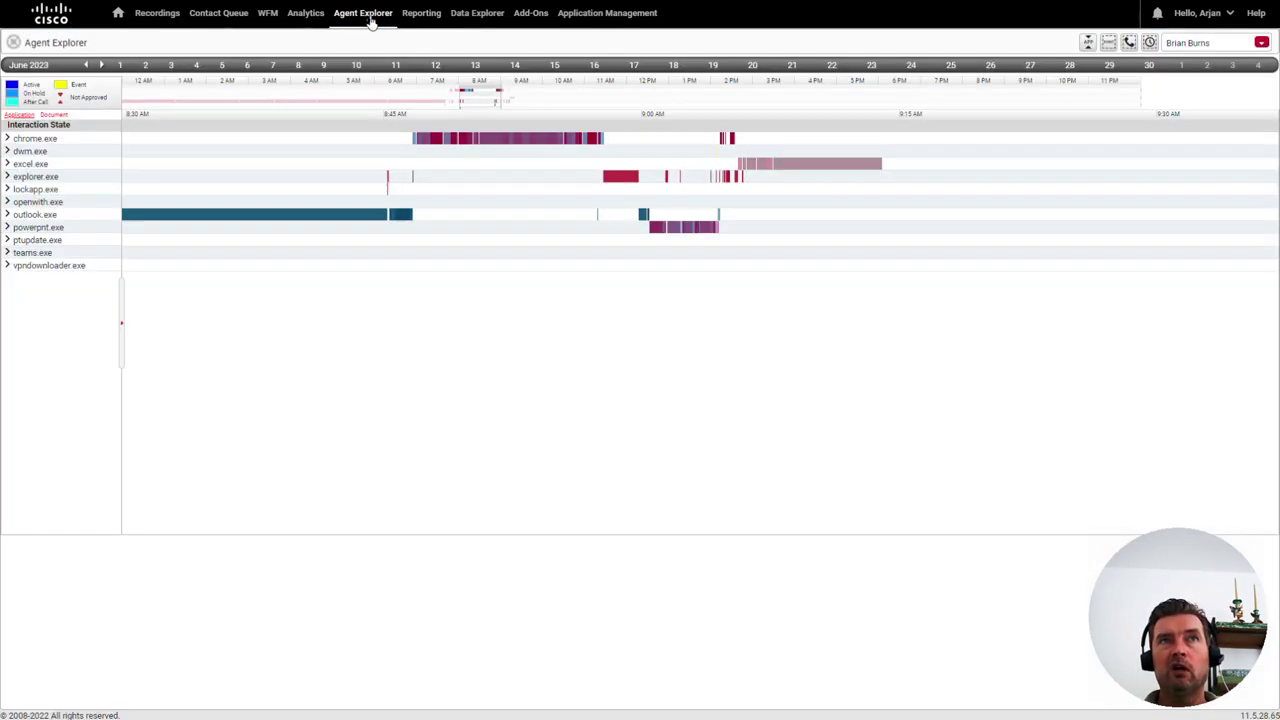
click(456, 16)
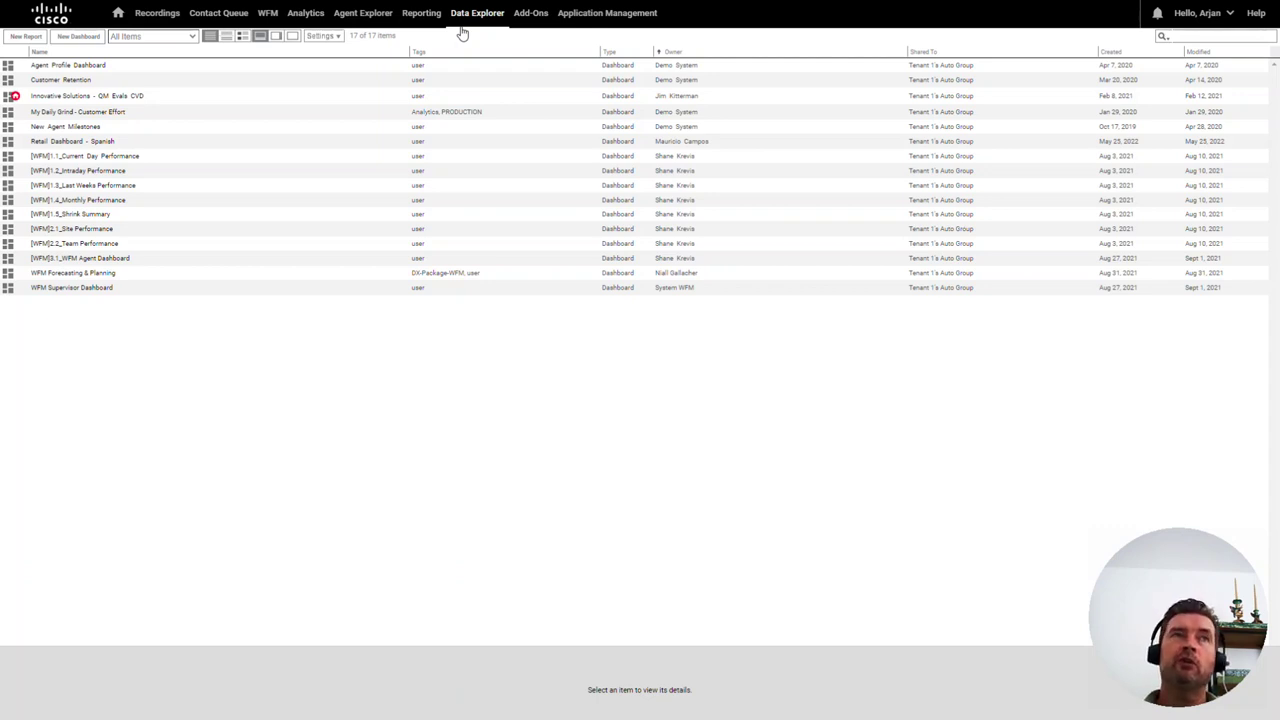
click(95, 66)
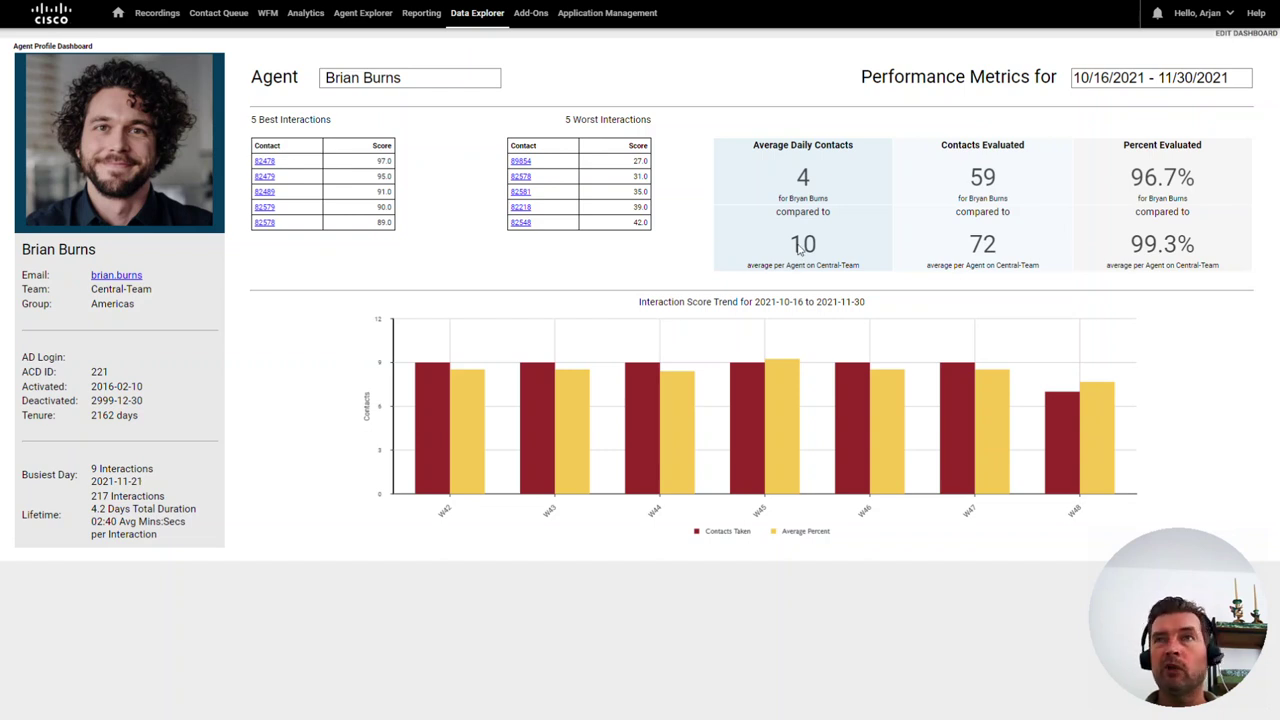
Step: Drill into the agent's Contacts Evaluated metric, review the first contact's evaluation form, and return to the Data Explorer list
click(983, 178)
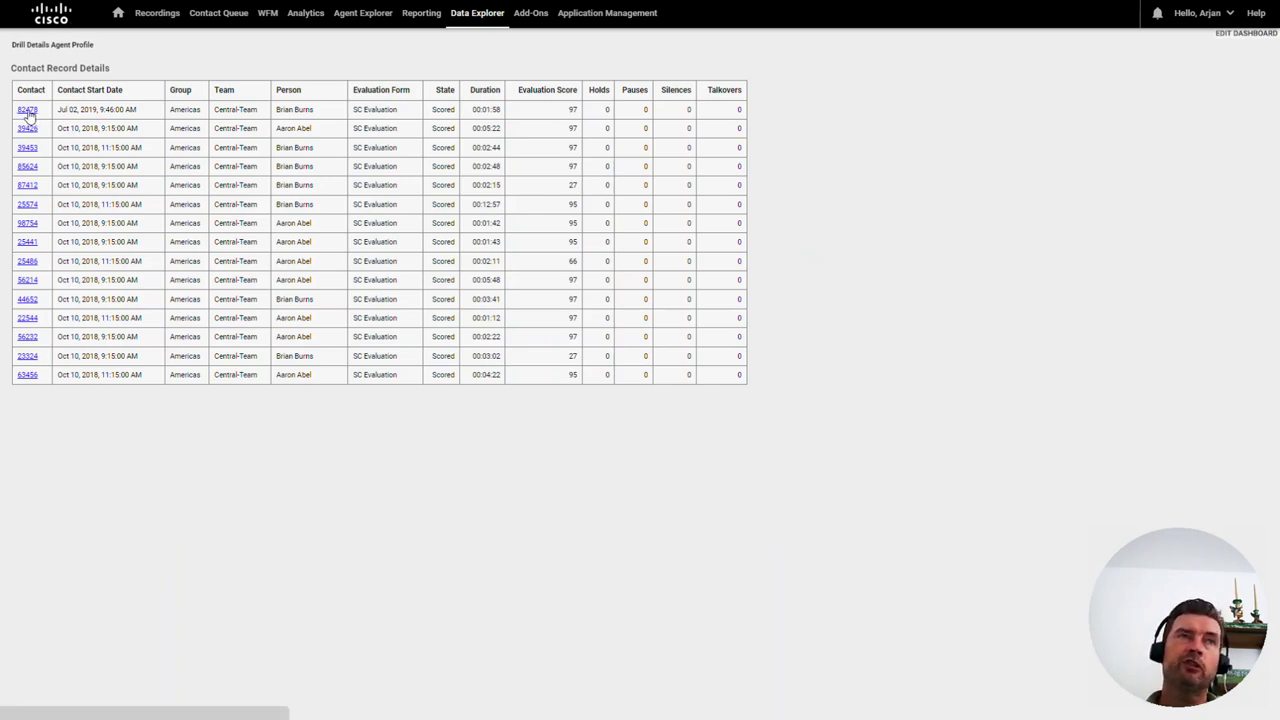
click(27, 111)
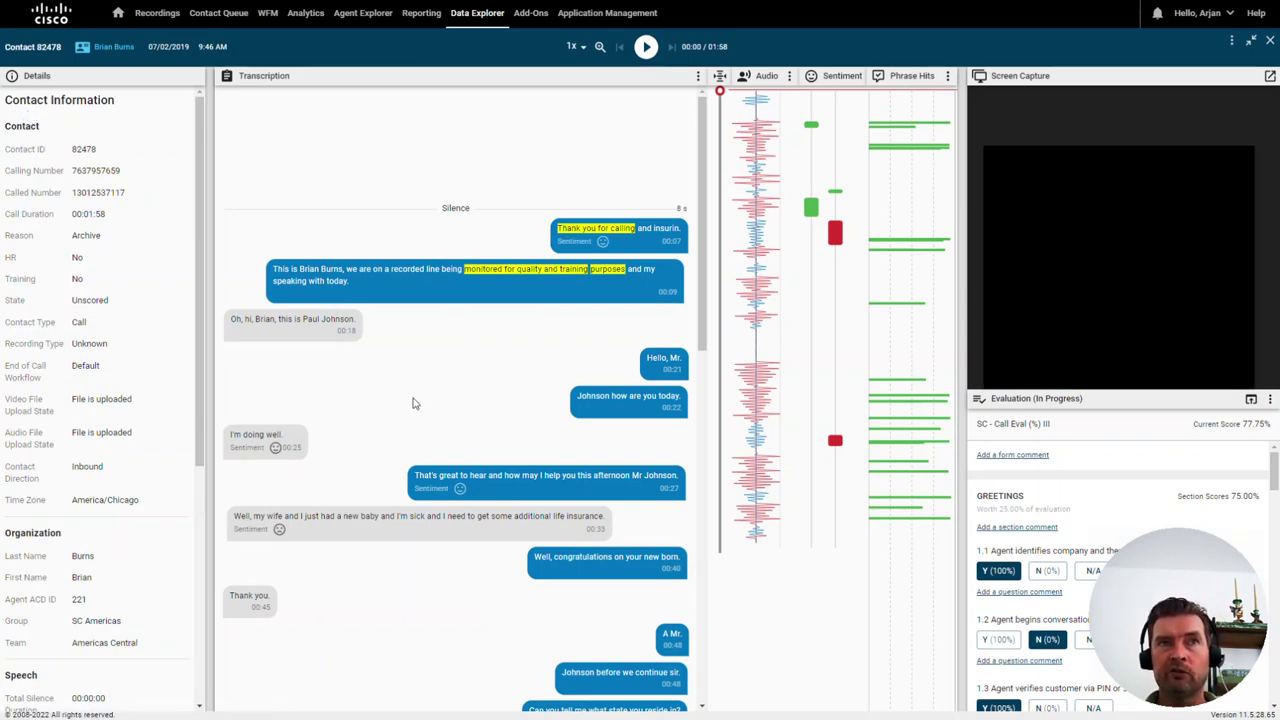
scroll(1018, 511, down, 1)
scroll(1018, 511, down, 3)
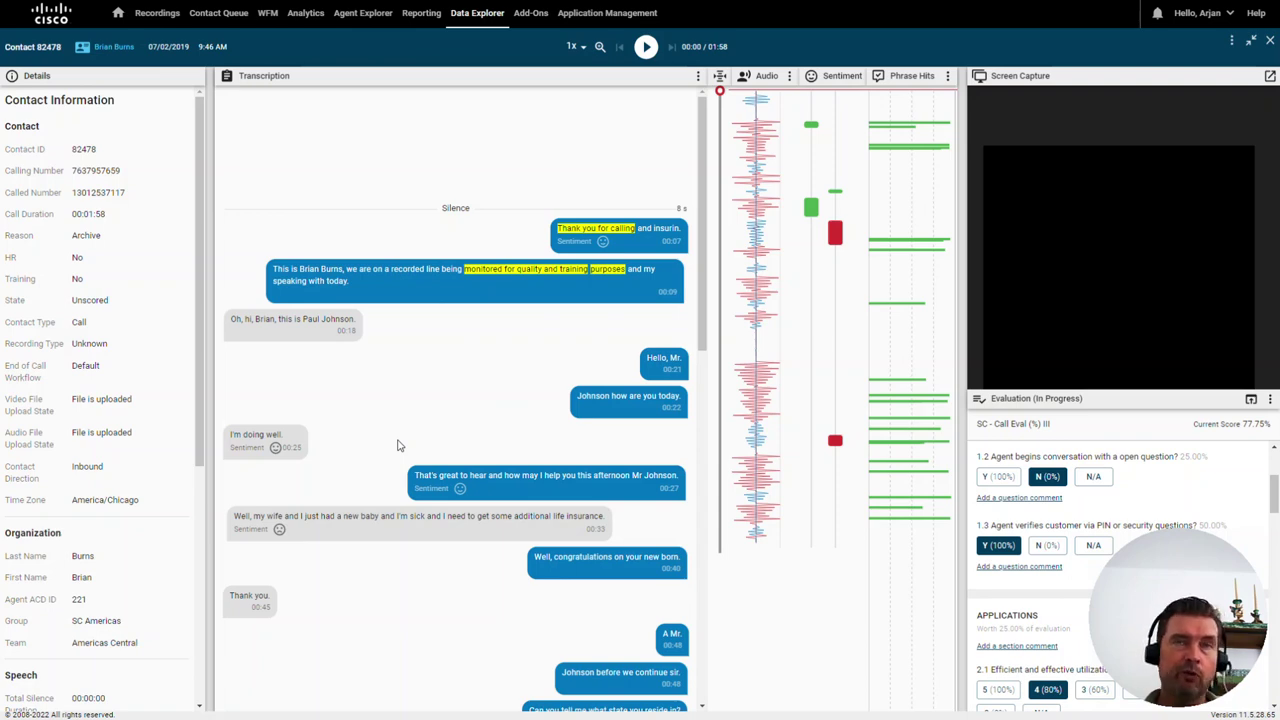
click(487, 20)
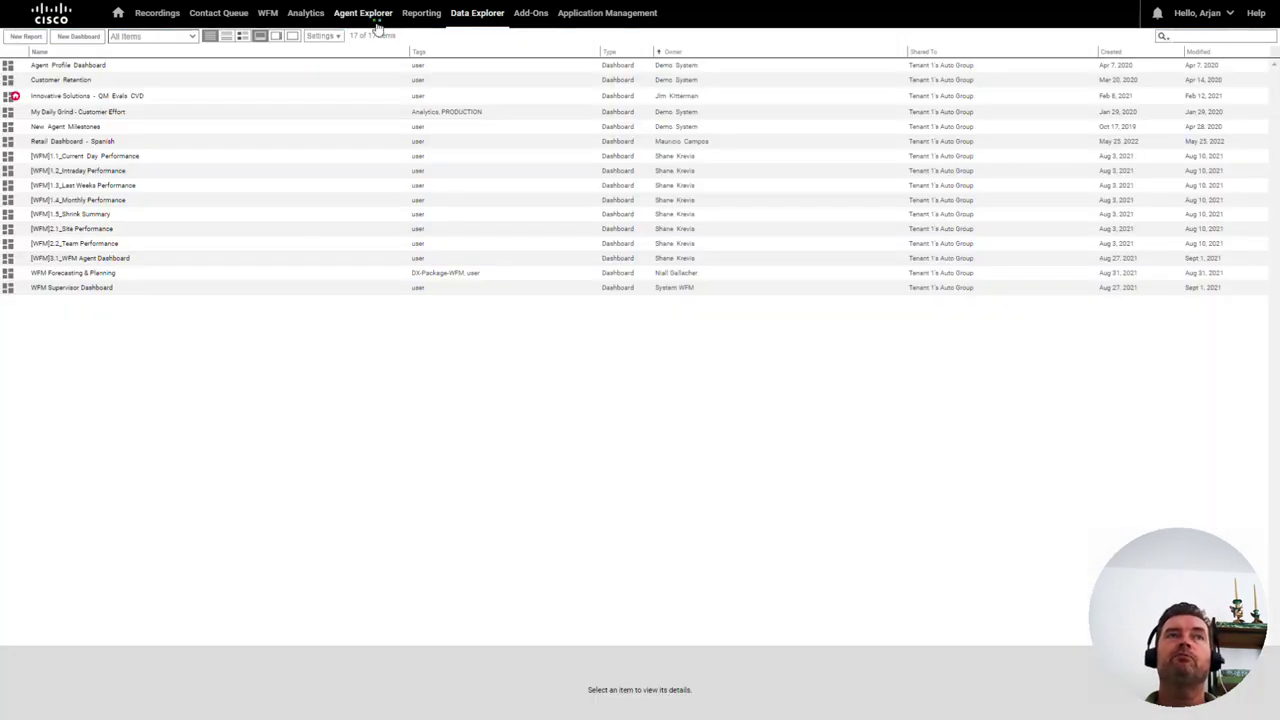